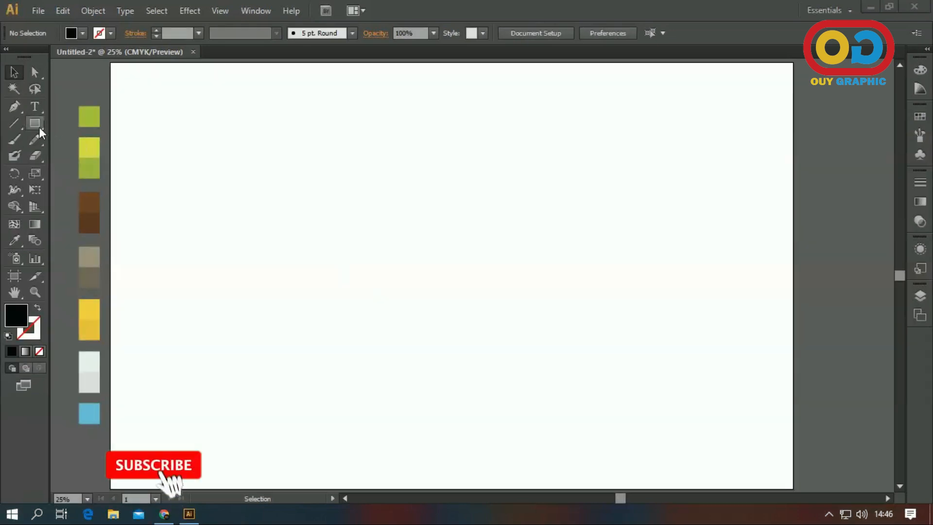
# Draw a long, thin rounded rectangle in the lower part of the artboard and center it horizontally on the artboard
pyautogui.moveTo(38, 127); pyautogui.dragTo(83, 137)
pyautogui.moveTo(316, 334); pyautogui.dragTo(625, 354)
pyautogui.click(14, 73)
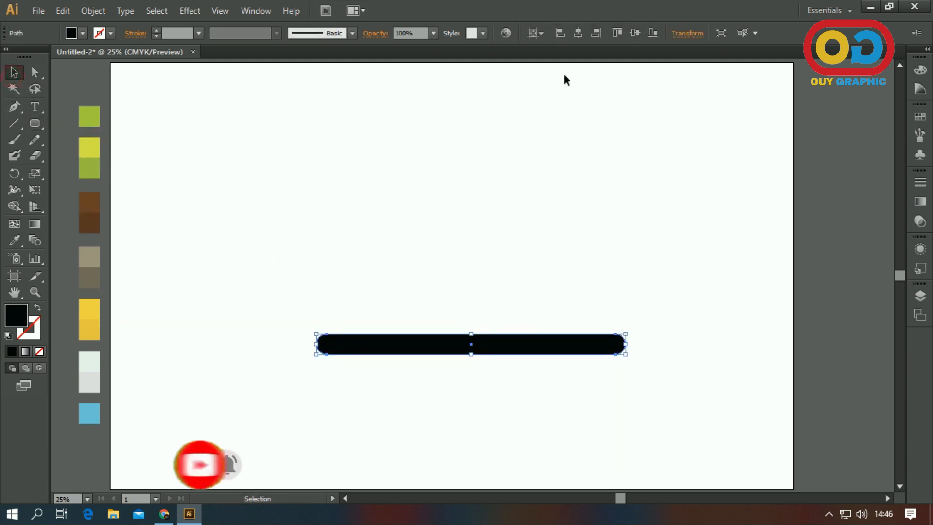
pyautogui.click(584, 36)
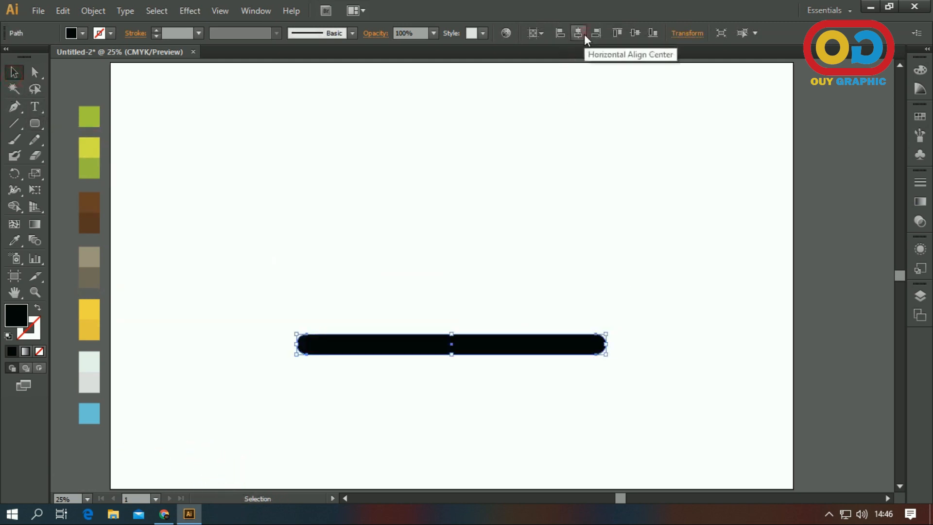
pyautogui.click(547, 298)
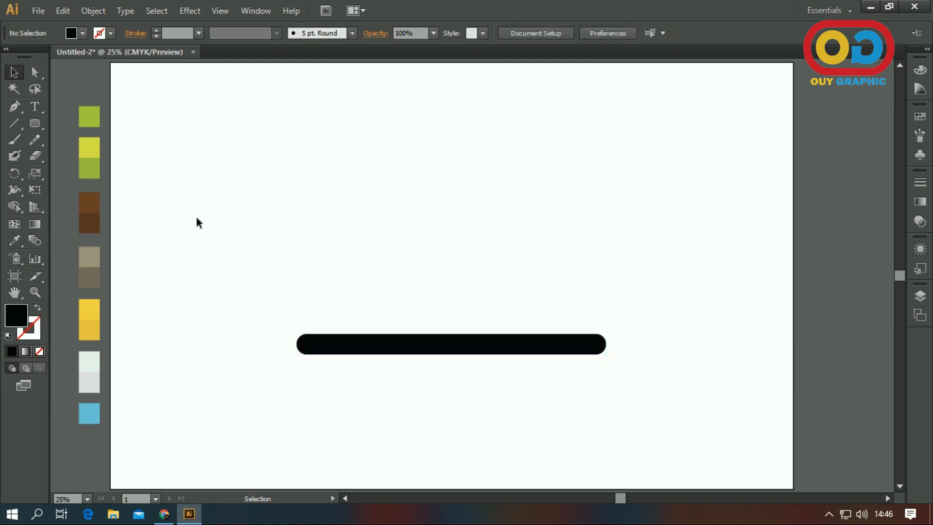
# Create a 3-sided polygon, then narrow and scale it into a tall triangle resting on the rounded bar
pyautogui.moveTo(35, 127); pyautogui.dragTo(99, 173)
pyautogui.click(370, 222)
pyautogui.write('3')
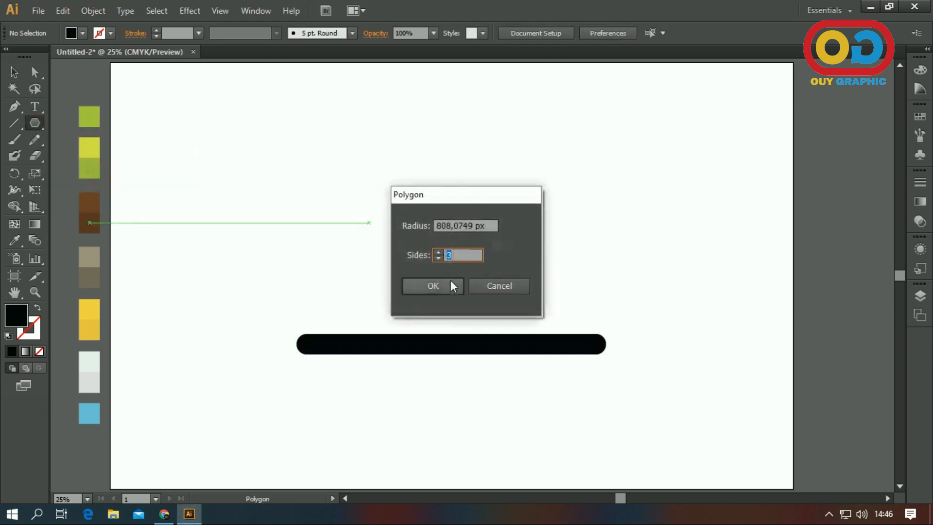
pyautogui.click(451, 286)
pyautogui.press('v')
pyautogui.moveTo(484, 189); pyautogui.dragTo(445, 188)
pyautogui.moveTo(340, 196); pyautogui.dragTo(414, 238)
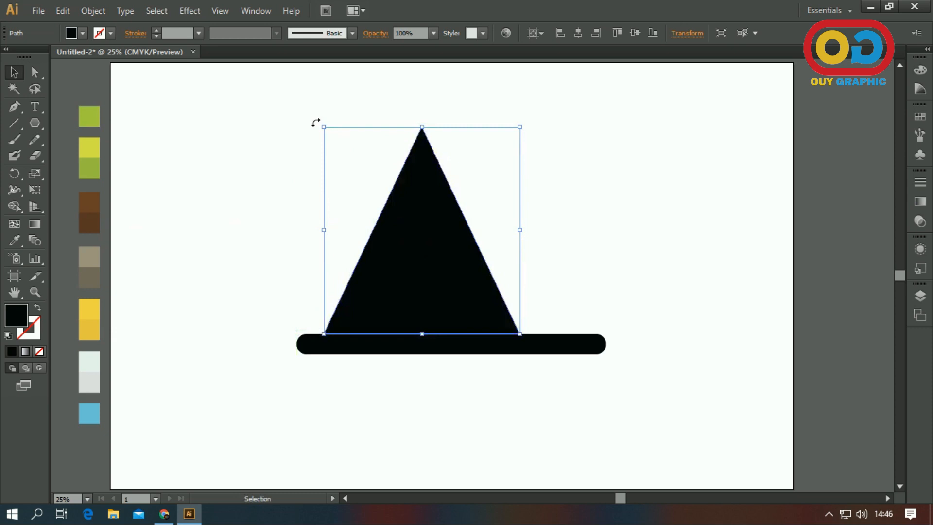
pyautogui.moveTo(324, 128); pyautogui.dragTo(344, 157)
pyautogui.click(568, 234)
# Fill the triangle with the lighter gray-brown sampled from the color palette
pyautogui.click(458, 270)
pyautogui.click(11, 242)
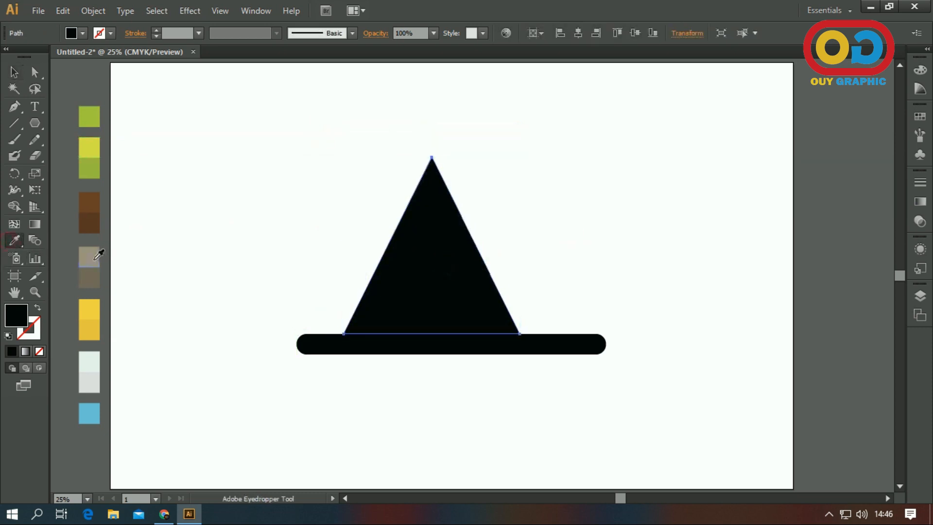
pyautogui.click(95, 258)
pyautogui.click(14, 72)
pyautogui.click(193, 183)
# Fill the rounded bar under the triangle with the single green swatch sampled from the color palette
pyautogui.click(326, 343)
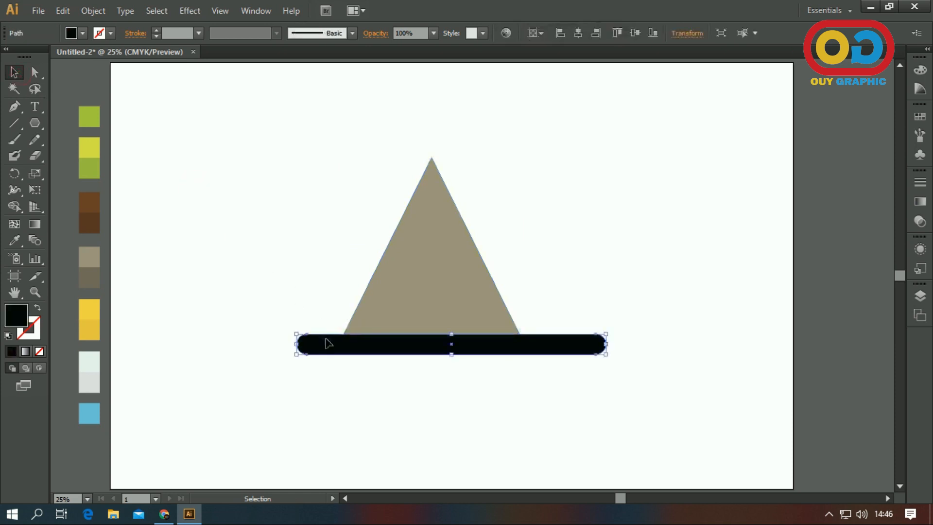
pyautogui.click(14, 240)
pyautogui.click(90, 121)
pyautogui.click(11, 72)
pyautogui.click(185, 162)
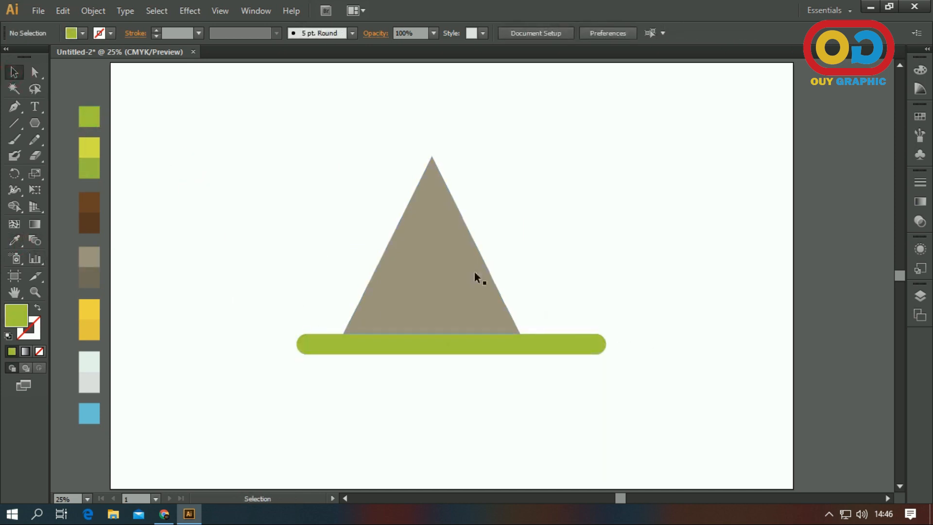
# Draw a small circle beside the triangle and pull its top anchor upward to form a teardrop-shaped tree crown
pyautogui.moveTo(38, 125); pyautogui.dragTo(98, 155)
pyautogui.scroll(2, 260, 254)
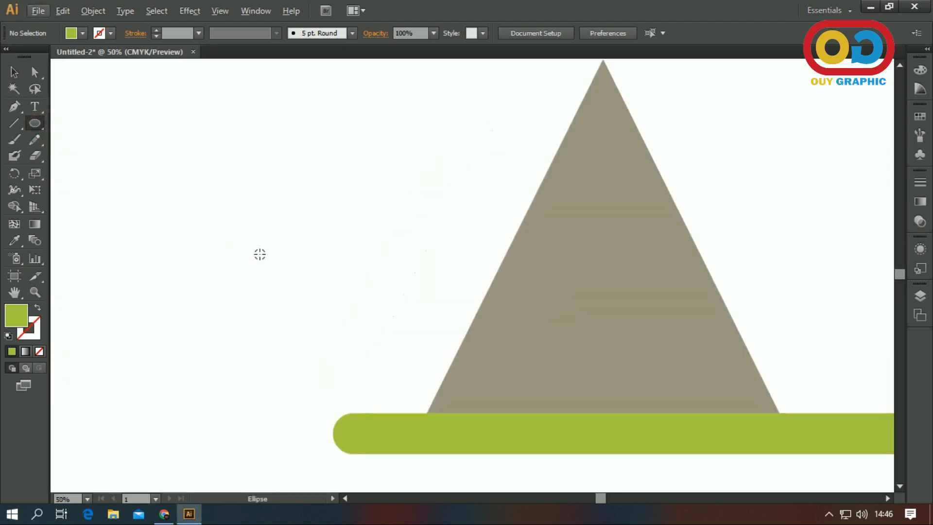
pyautogui.moveTo(229, 236); pyautogui.dragTo(263, 268)
pyautogui.press('a')
pyautogui.moveTo(229, 202); pyautogui.dragTo(240, 100)
pyautogui.press('v')
pyautogui.click(136, 177)
# Fill the tree crown with the light yellow-green sampled from the color palette
pyautogui.hotkey('ctrl', '-')
pyautogui.press('space')
pyautogui.moveTo(182, 241); pyautogui.dragTo(309, 247)
pyautogui.click(347, 218)
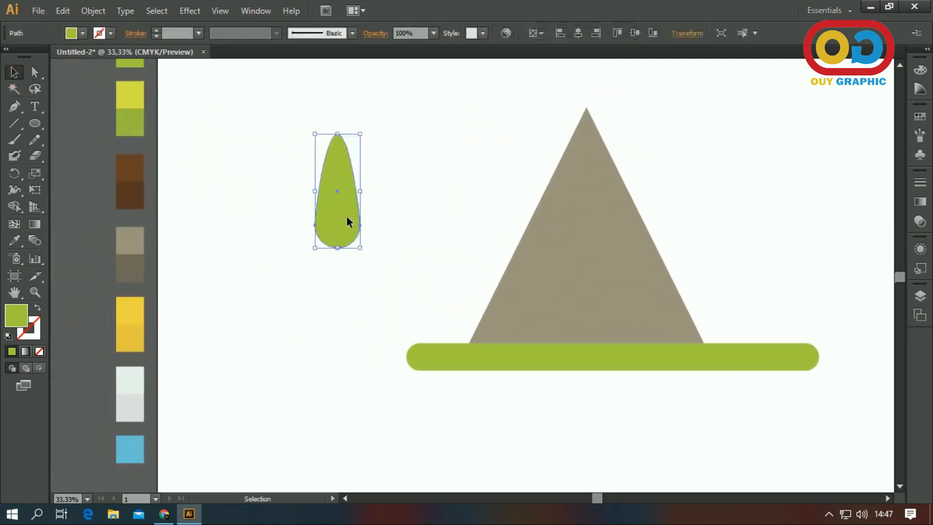
pyautogui.click(15, 240)
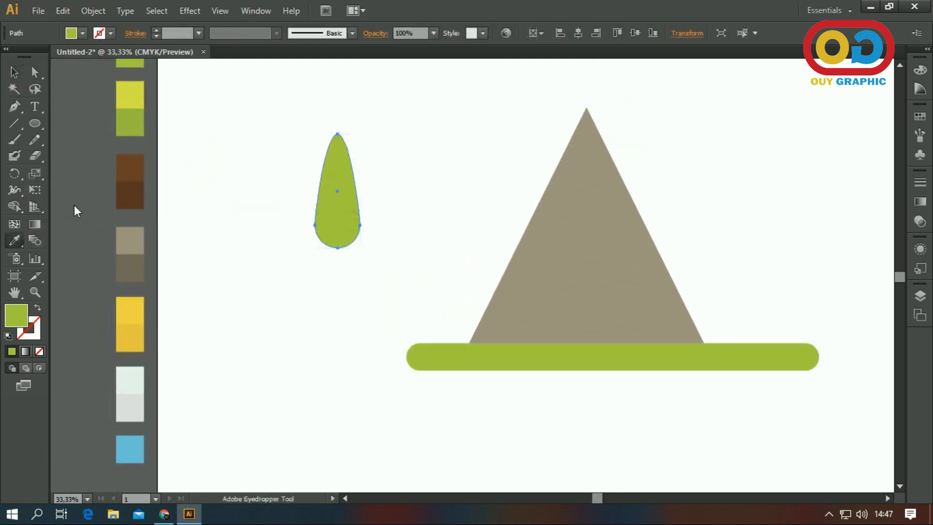
pyautogui.click(130, 95)
pyautogui.press('v')
pyautogui.click(222, 154)
# Draw a narrow rectangle as a trunk below the crown and fill it with the lighter brown from the palette
pyautogui.moveTo(33, 123); pyautogui.dragTo(71, 120)
pyautogui.moveTo(332, 215); pyautogui.dragTo(343, 277)
pyautogui.click(14, 72)
pyautogui.click(15, 241)
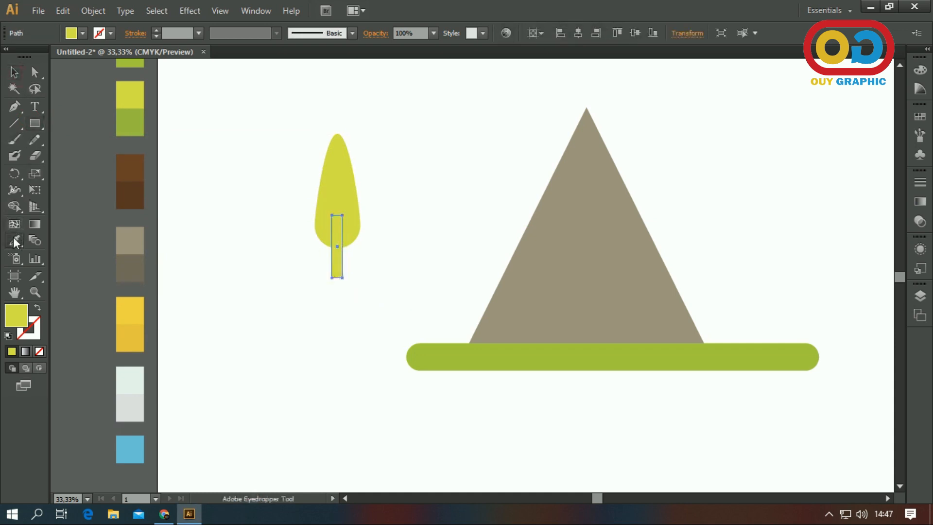
pyautogui.click(134, 163)
pyautogui.press('v')
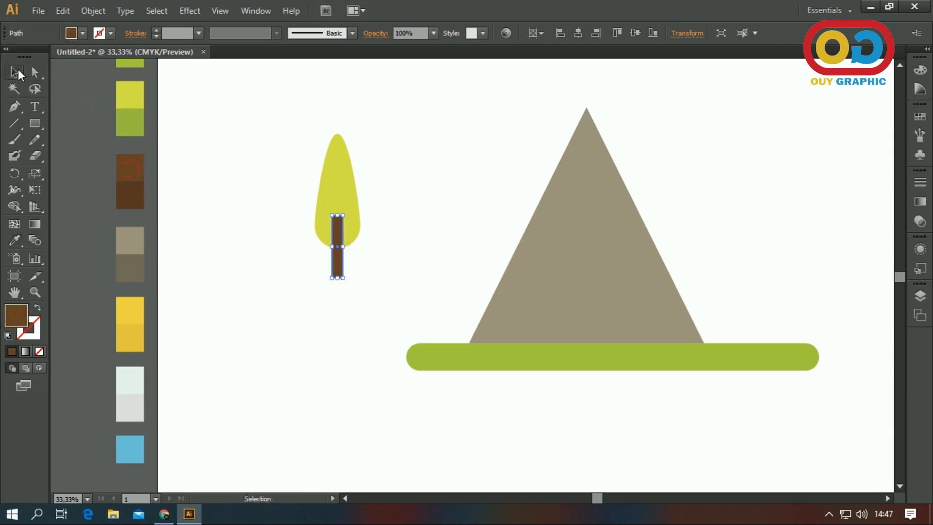
pyautogui.click(202, 142)
# Select the crown and trunk together and align their horizontal centers
pyautogui.moveTo(253, 163); pyautogui.dragTo(379, 282)
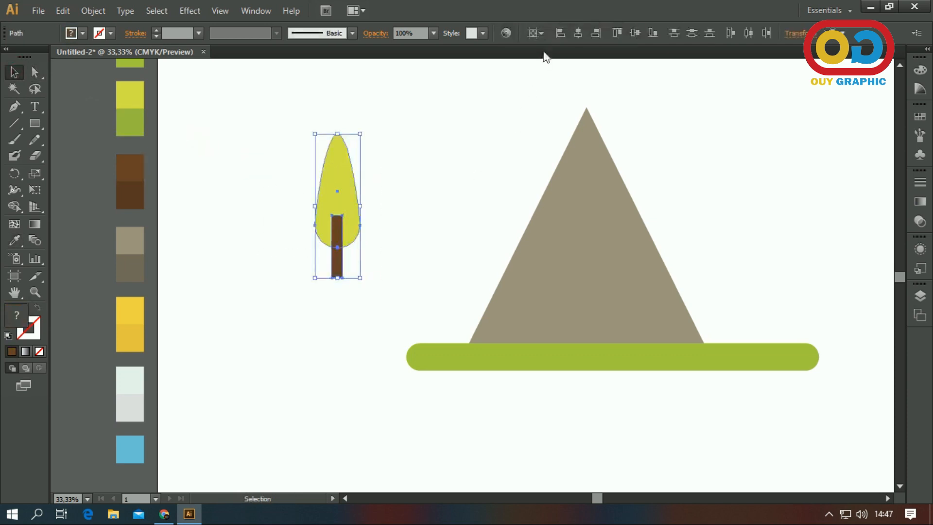
pyautogui.click(539, 33)
pyautogui.click(561, 47)
pyautogui.click(578, 36)
pyautogui.click(394, 225)
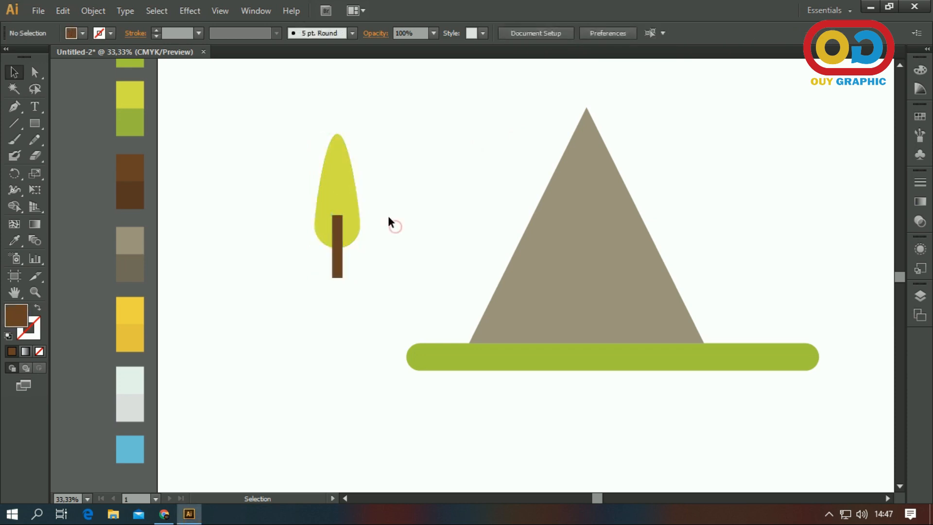
# Bring the tree crown in front of the trunk
pyautogui.click(344, 180)
pyautogui.rightClick(344, 180)
pyautogui.moveTo(413, 364)
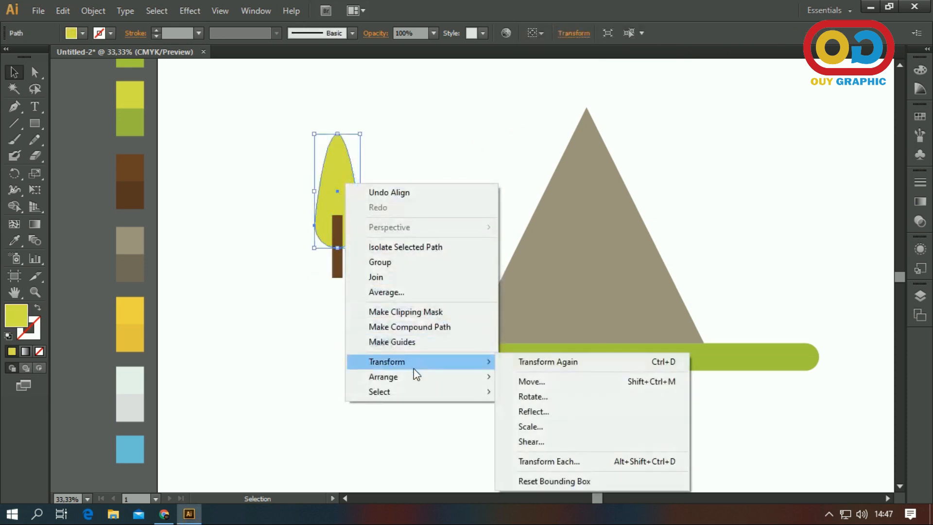
pyautogui.click(528, 378)
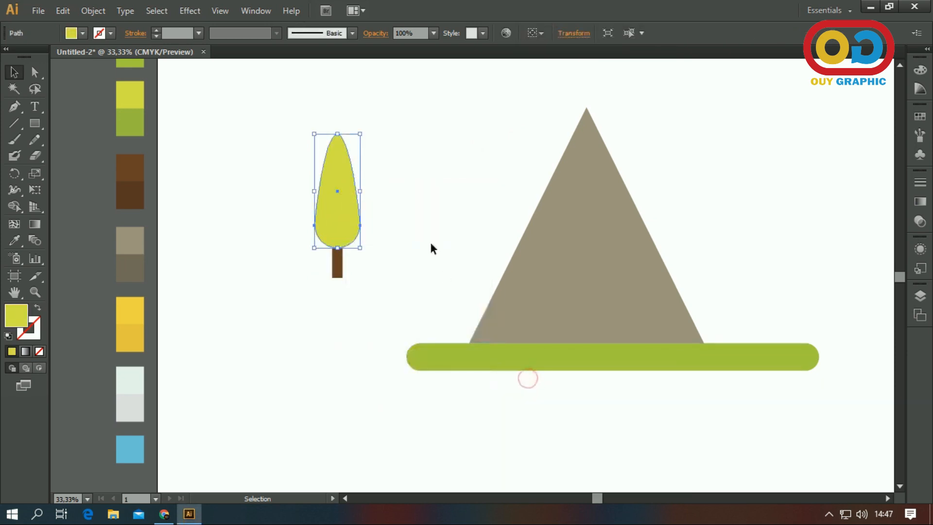
pyautogui.click(433, 248)
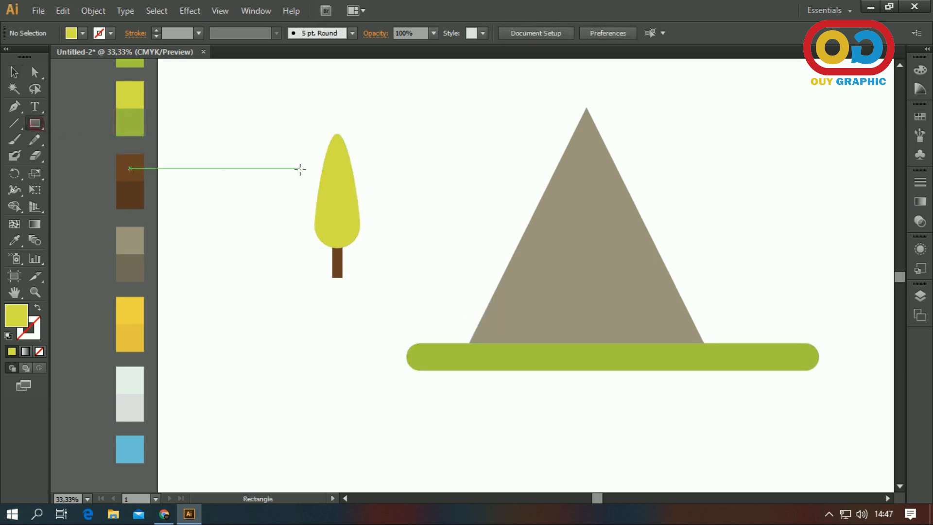
# Split the crown down its vertical center using a covering rectangle and the Shape Builder, then delete the leftover rectangle
pyautogui.moveTo(337, 115); pyautogui.dragTo(394, 254)
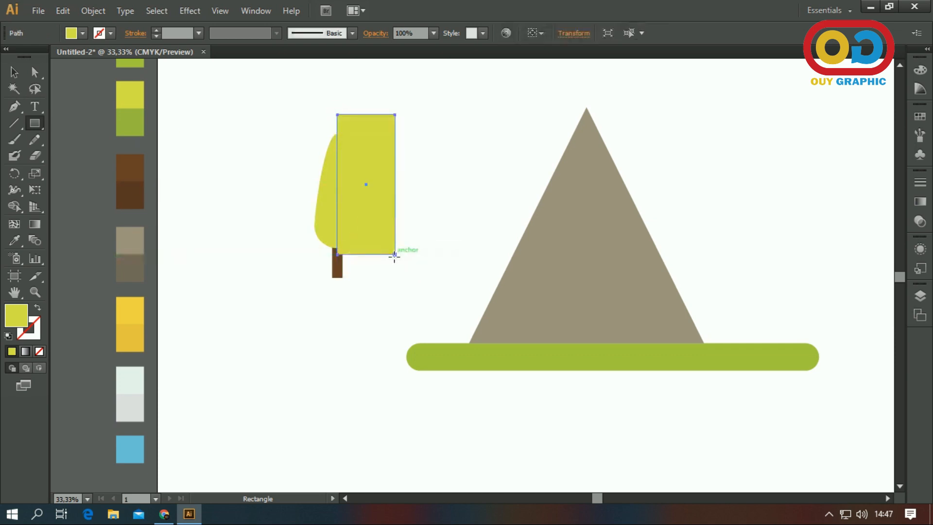
pyautogui.click(13, 72)
pyautogui.keyDown('shift'); pyautogui.click(320, 190); pyautogui.keyUp('shift')
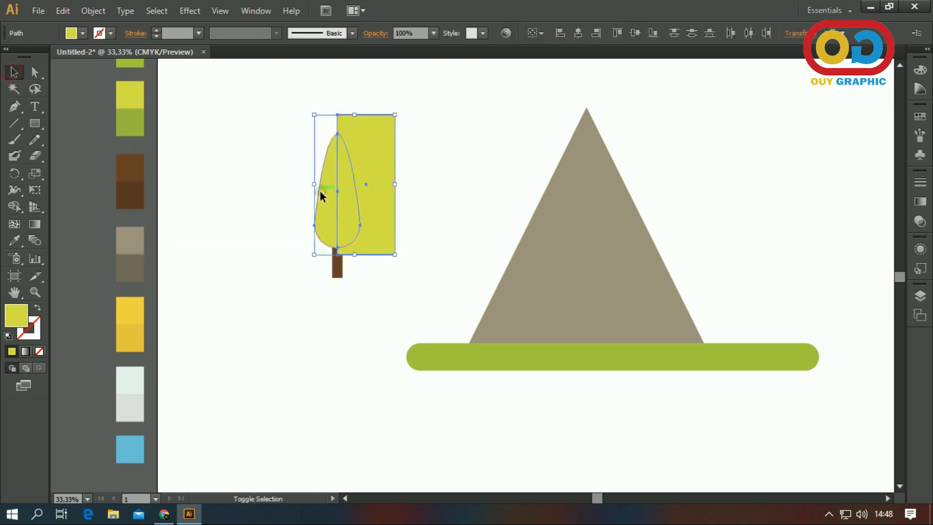
pyautogui.click(19, 206)
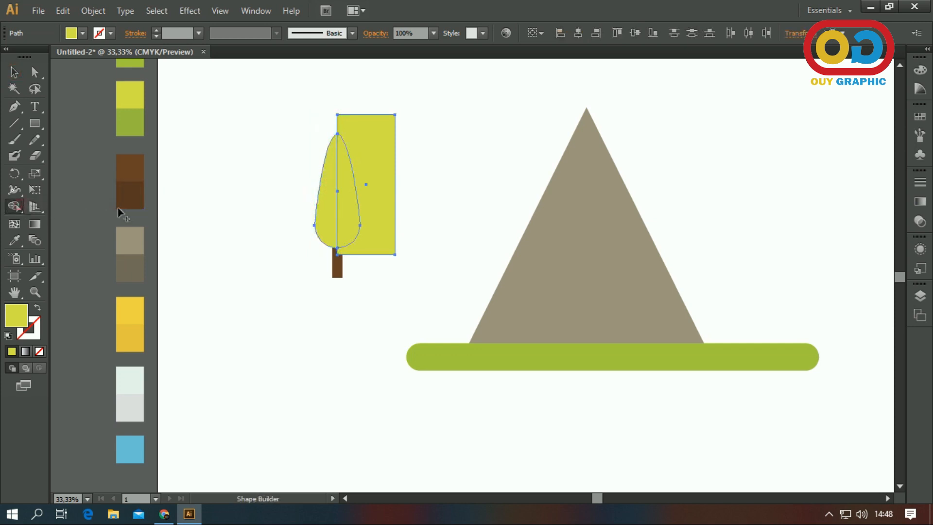
pyautogui.click(322, 208)
pyautogui.click(14, 72)
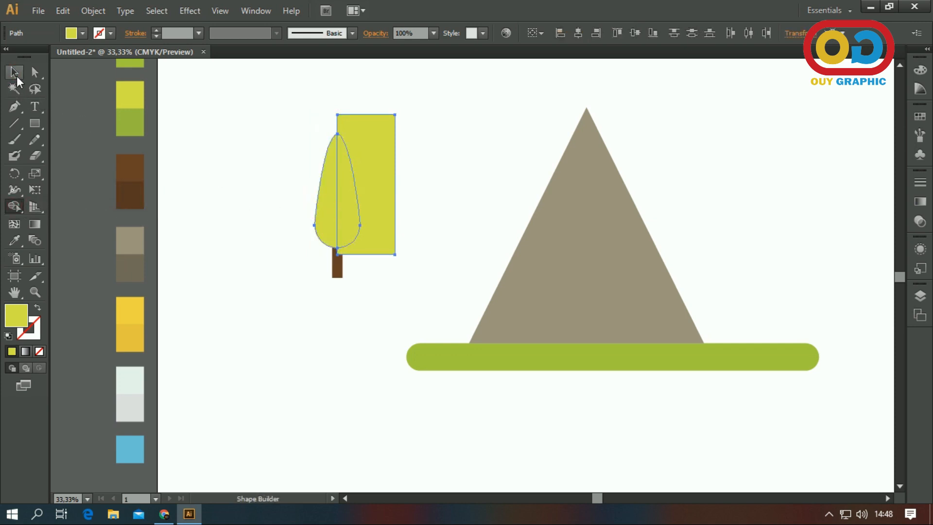
pyautogui.click(239, 130)
pyautogui.click(384, 135)
pyautogui.press('Delete')
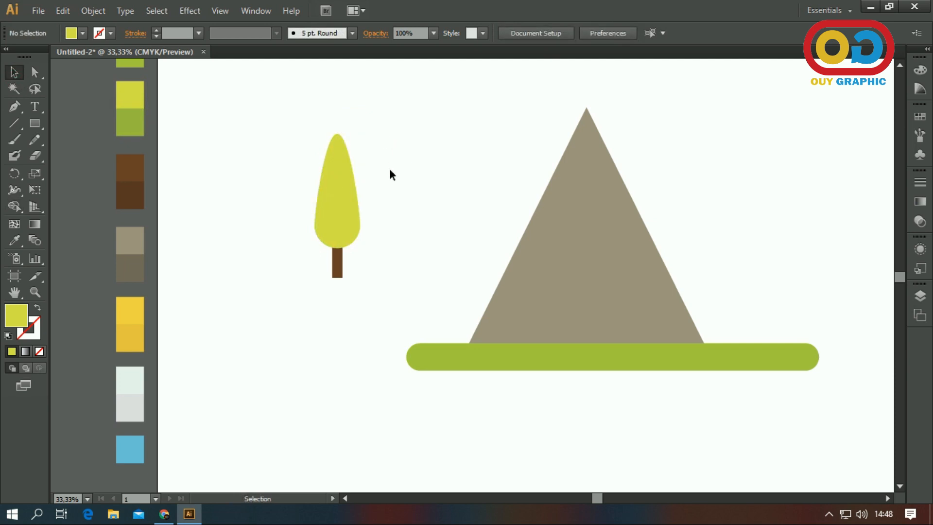
# Fill the right half of the crown with the darker green sampled from the color palette
pyautogui.click(347, 207)
pyautogui.click(19, 239)
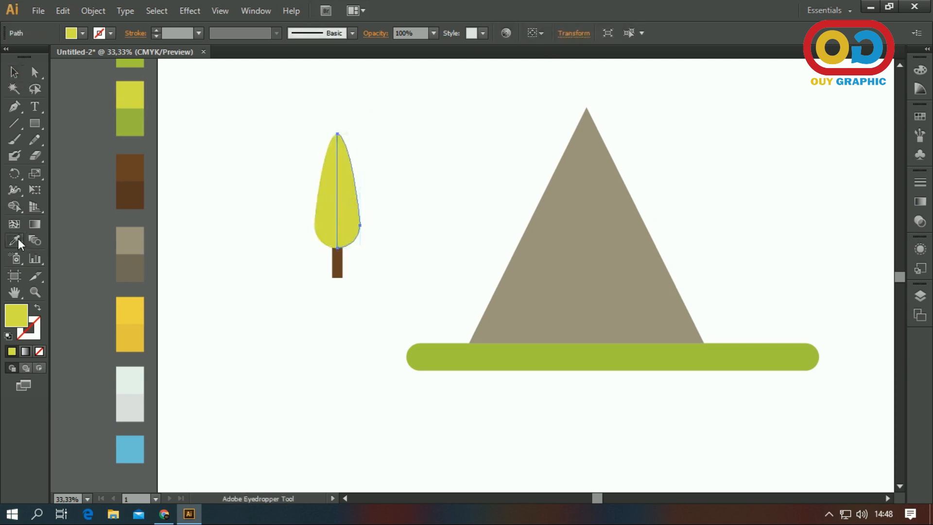
pyautogui.click(134, 120)
pyautogui.click(14, 73)
pyautogui.click(247, 171)
# Split the trunk down its vertical center using a covering rectangle and the Shape Builder, then delete the leftover rectangle
pyautogui.click(339, 271)
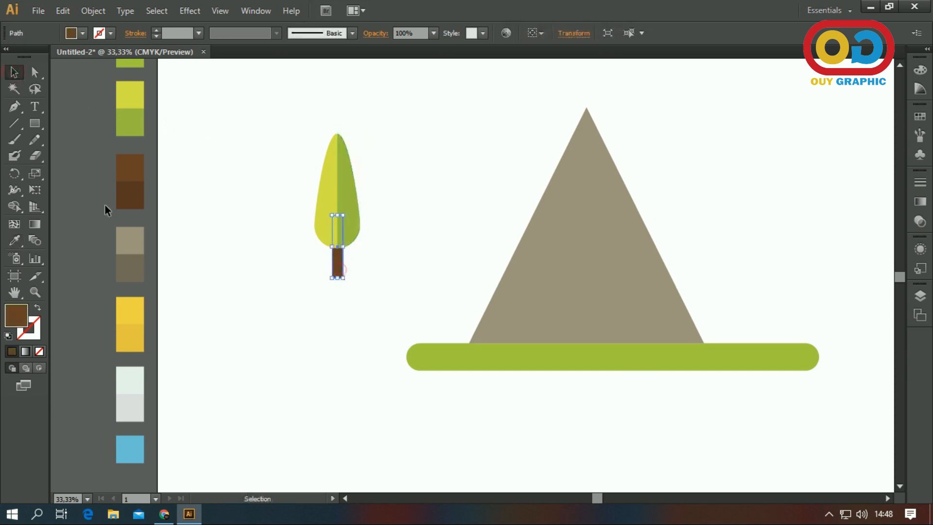
pyautogui.click(33, 123)
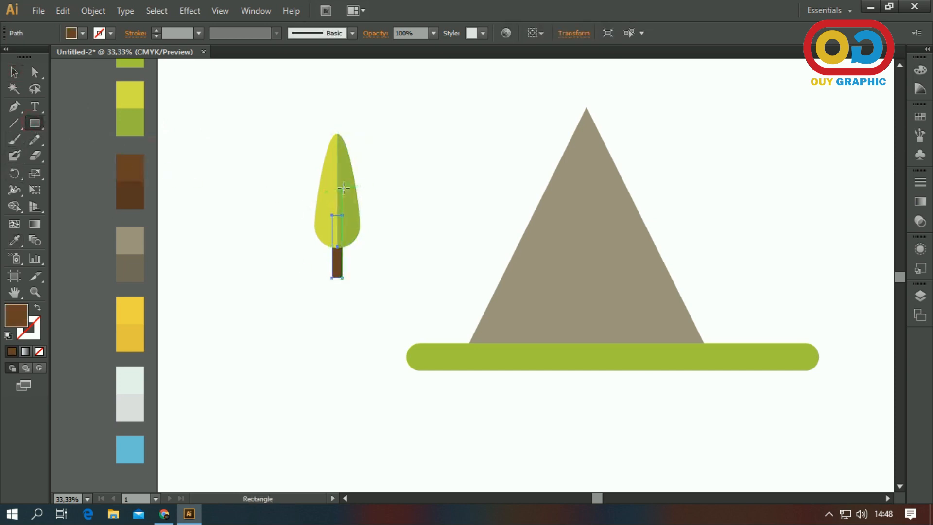
pyautogui.moveTo(337, 176); pyautogui.dragTo(381, 292)
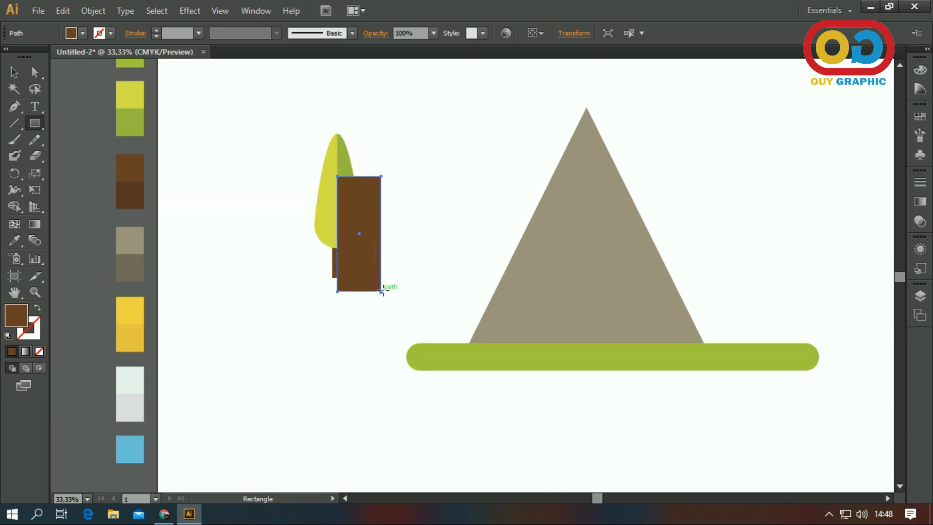
pyautogui.press('v')
pyautogui.scroll(1, 328, 298)
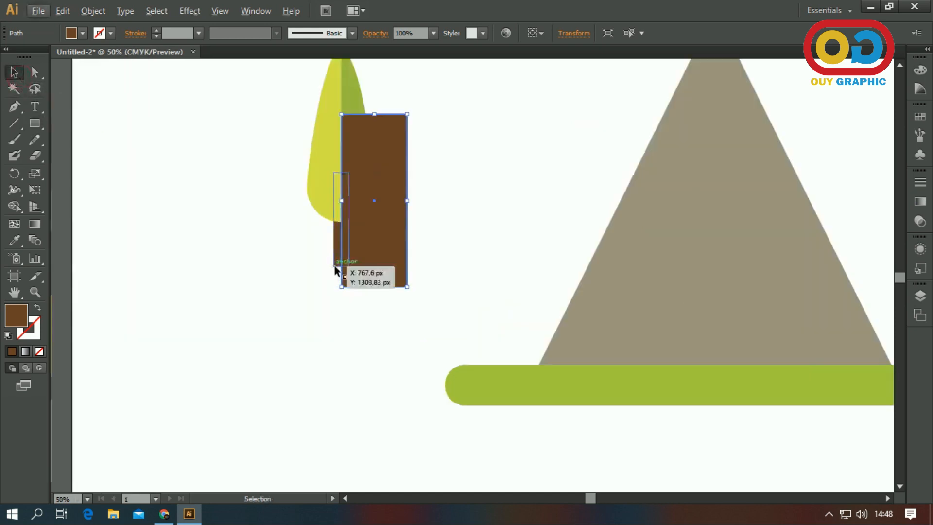
pyautogui.keyDown('shift'); pyautogui.click(335, 261); pyautogui.keyUp('shift')
pyautogui.click(17, 204)
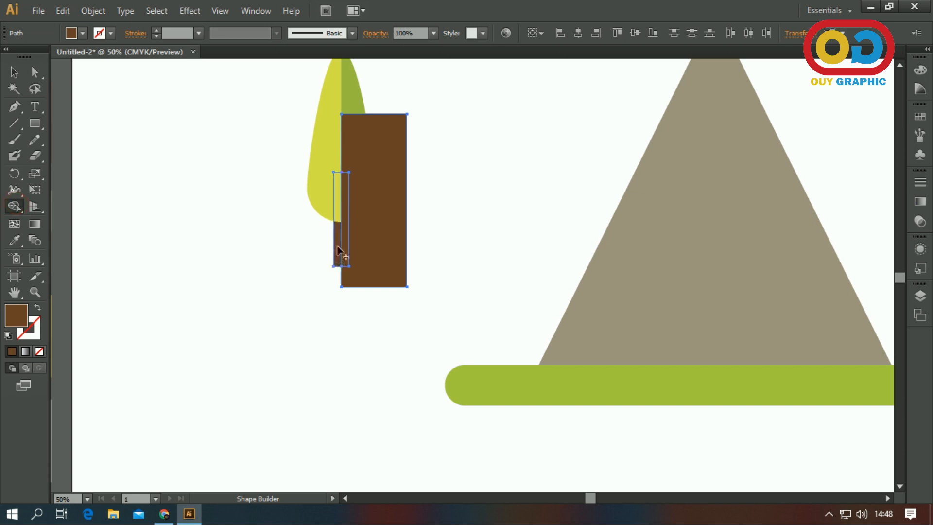
pyautogui.press('v')
pyautogui.click(150, 168)
pyautogui.click(389, 278)
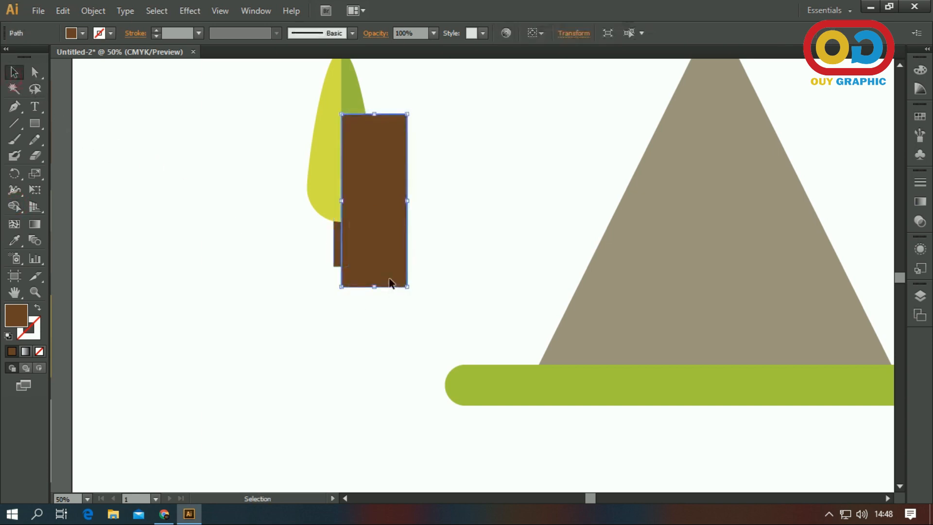
pyautogui.press('Delete')
pyautogui.scroll(-1, 389, 278)
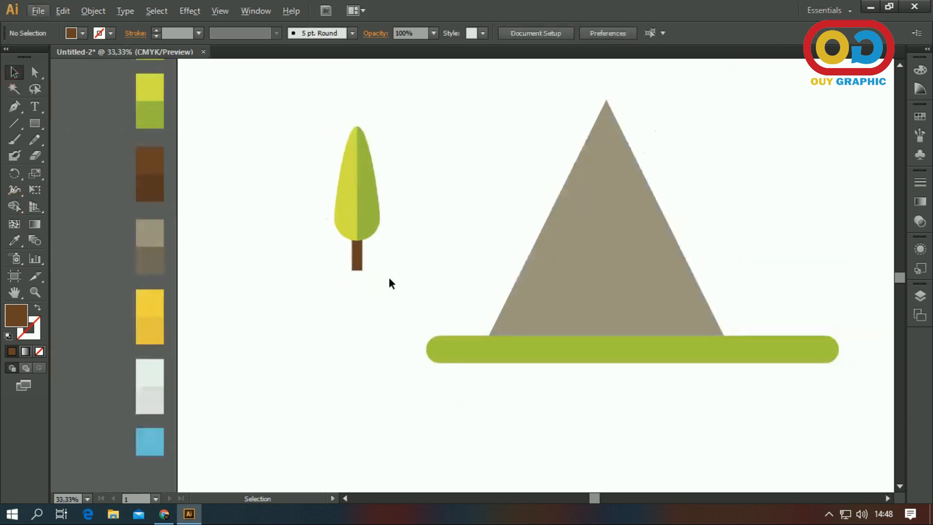
# Fill the right half of the trunk with the darker brown sampled from the color palette
pyautogui.click(360, 266)
pyautogui.click(17, 238)
pyautogui.click(146, 197)
pyautogui.click(23, 77)
pyautogui.click(252, 196)
# Draw a rectangle covering the right half of the mountain triangle, from above its apex to below its base
pyautogui.moveTo(455, 235); pyautogui.dragTo(388, 238)
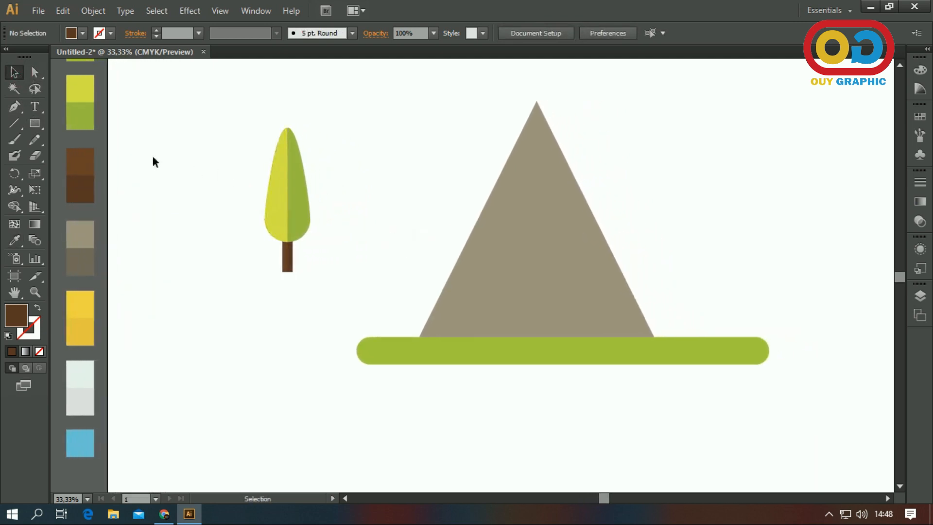
pyautogui.click(41, 127)
pyautogui.click(14, 72)
pyautogui.click(520, 264)
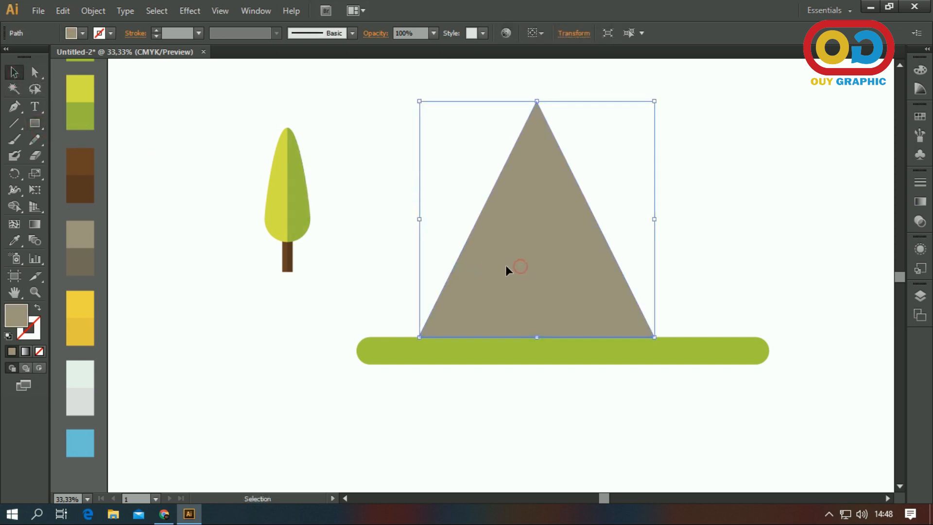
pyautogui.press('m')
pyautogui.moveTo(536, 83); pyautogui.dragTo(686, 360)
pyautogui.press('v')
# Split the mountain triangle down its vertical center with the Shape Builder and delete the leftover covering rectangle
pyautogui.keyDown('shift'); pyautogui.click(497, 241); pyautogui.keyUp('shift')
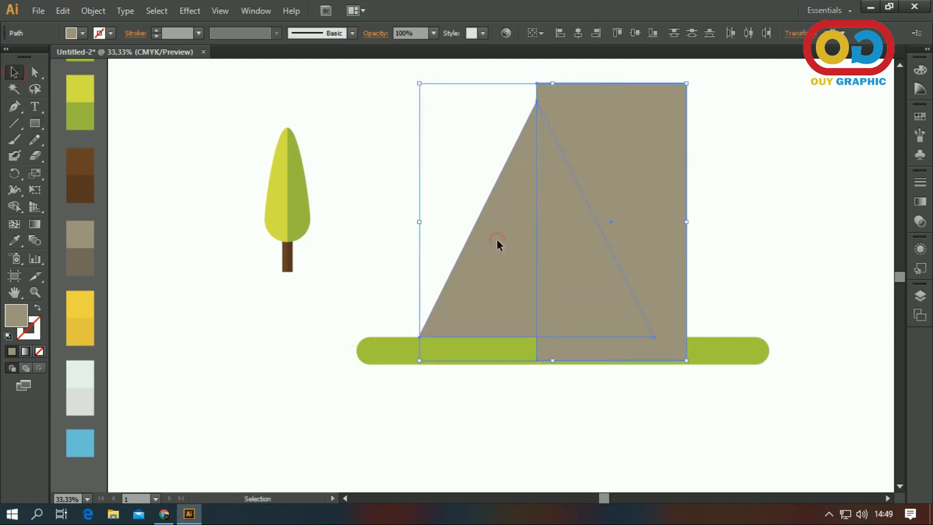
pyautogui.click(15, 207)
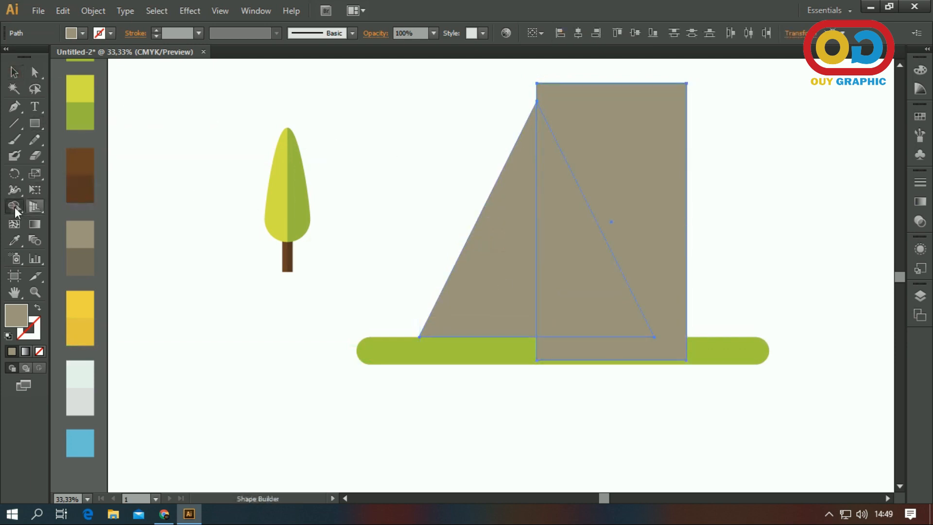
pyautogui.click(490, 261)
pyautogui.click(14, 72)
pyautogui.click(393, 149)
pyautogui.click(624, 143)
pyautogui.press('Delete')
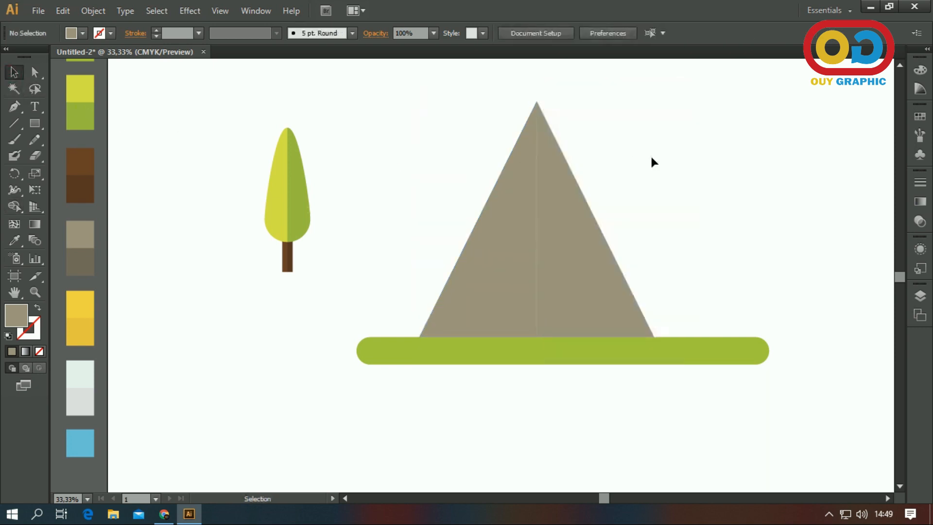
# Fill the right half of the mountain with the darker gray-brown sampled from the color palette
pyautogui.click(578, 199)
pyautogui.click(14, 240)
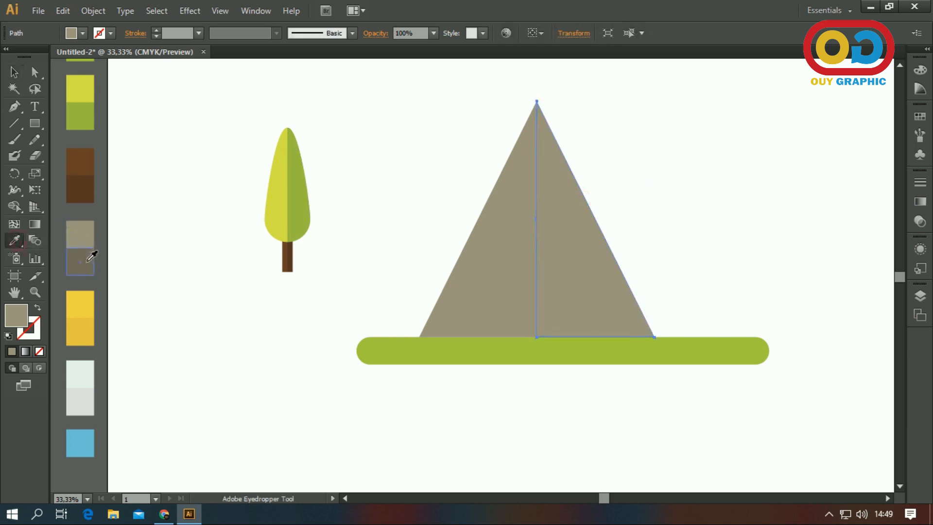
pyautogui.click(86, 261)
pyautogui.click(14, 73)
pyautogui.click(417, 122)
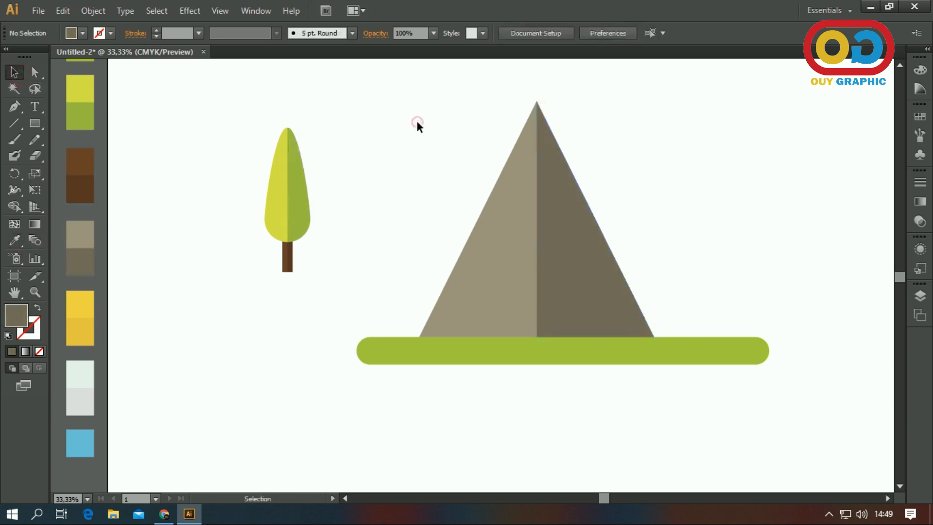
# Duplicate the green ground bar in place with Paste in Front and shift the copy slightly upward
pyautogui.click(668, 350)
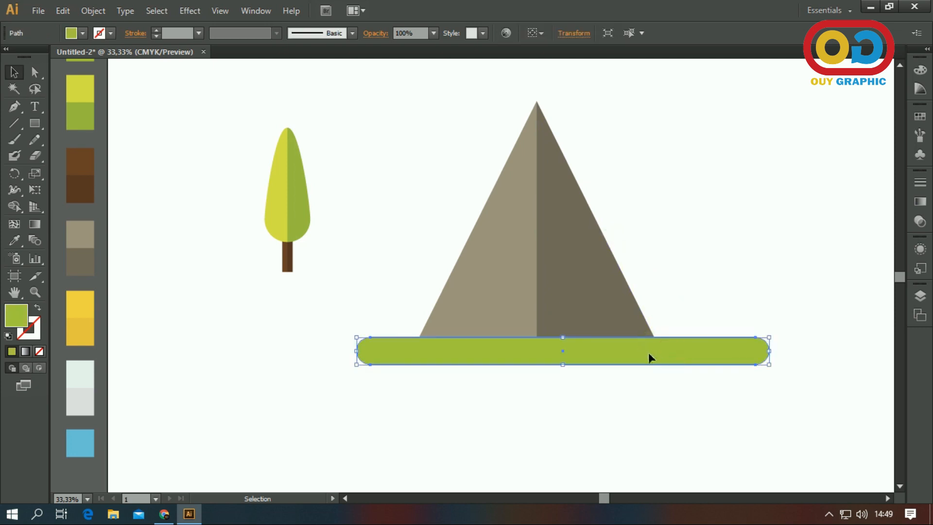
pyautogui.click(63, 11)
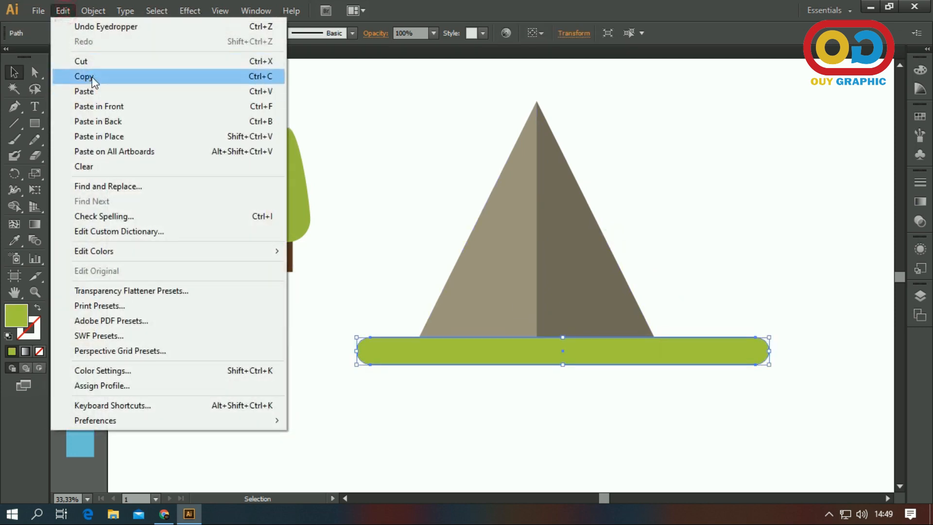
pyautogui.click(85, 77)
pyautogui.click(63, 11)
pyautogui.click(115, 106)
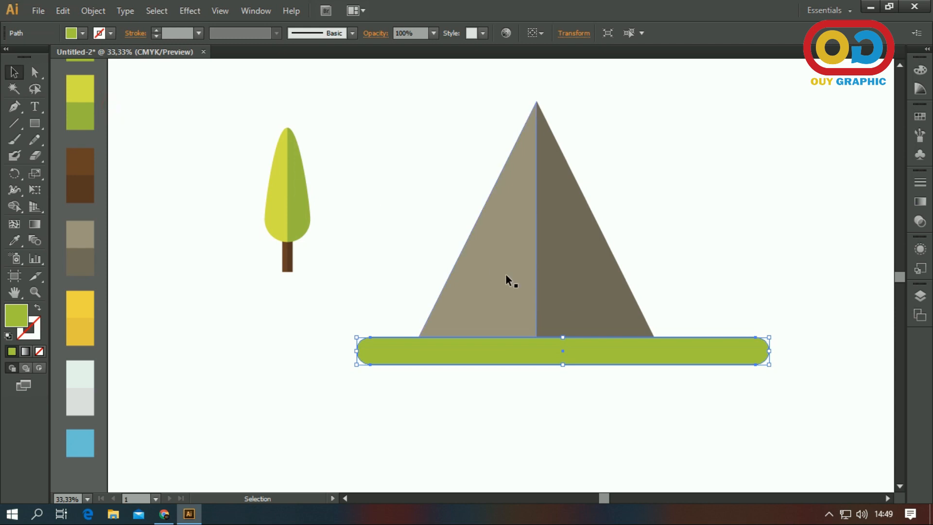
pyautogui.moveTo(688, 349); pyautogui.dragTo(688, 341)
pyautogui.click(706, 376)
# Separate the ground bar's lower strip with the Shape Builder and bring the raised green part back to the bar's original top edge
pyautogui.moveTo(696, 296); pyautogui.dragTo(750, 381)
pyautogui.click(14, 206)
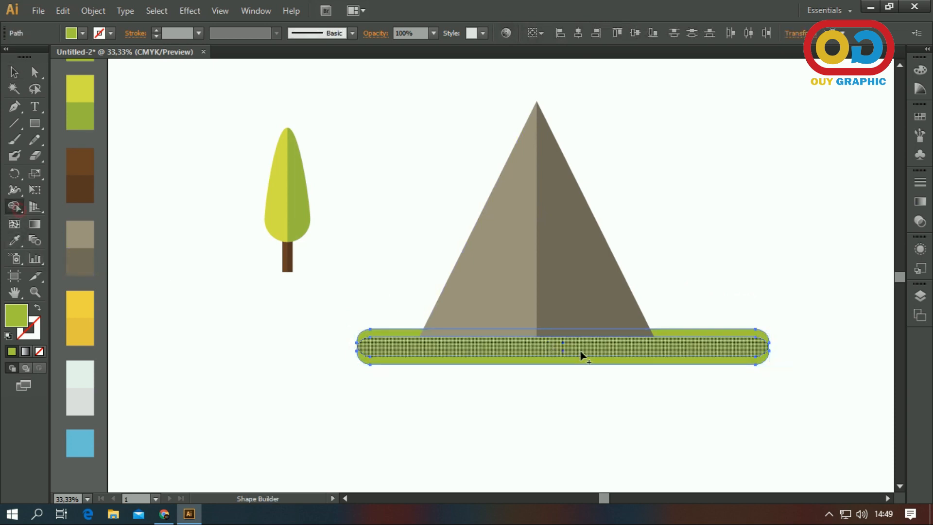
pyautogui.click(666, 361)
pyautogui.click(14, 72)
pyautogui.click(212, 315)
pyautogui.click(756, 335)
pyautogui.moveTo(756, 336); pyautogui.dragTo(755, 343)
pyautogui.click(791, 360)
# Fill the ground bar's lower strip with the dark gray-brown sampled from the mountain's shaded half
pyautogui.click(727, 360)
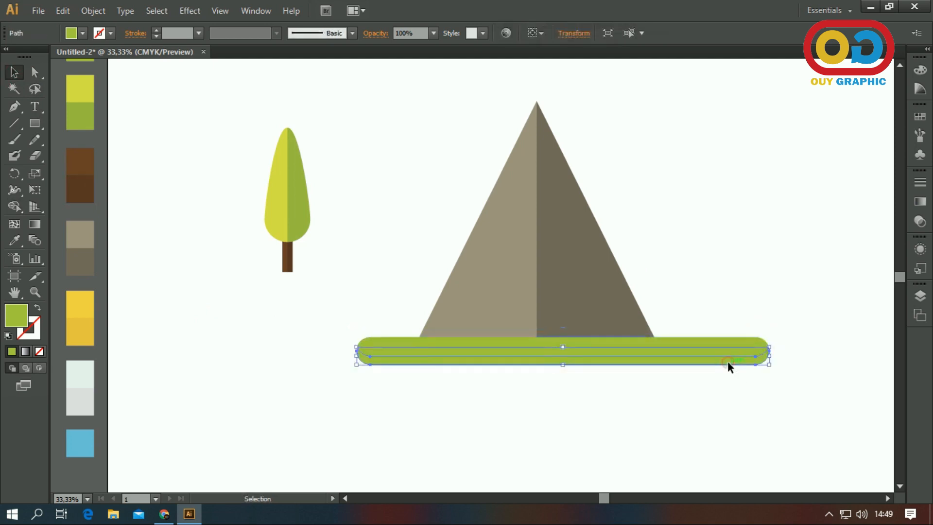
pyautogui.click(14, 240)
pyautogui.click(555, 247)
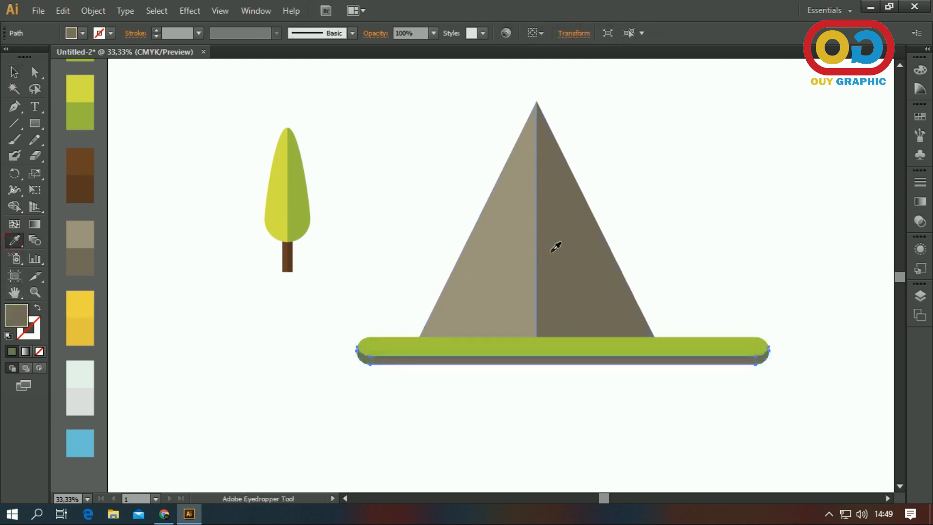
pyautogui.click(14, 72)
pyautogui.click(391, 171)
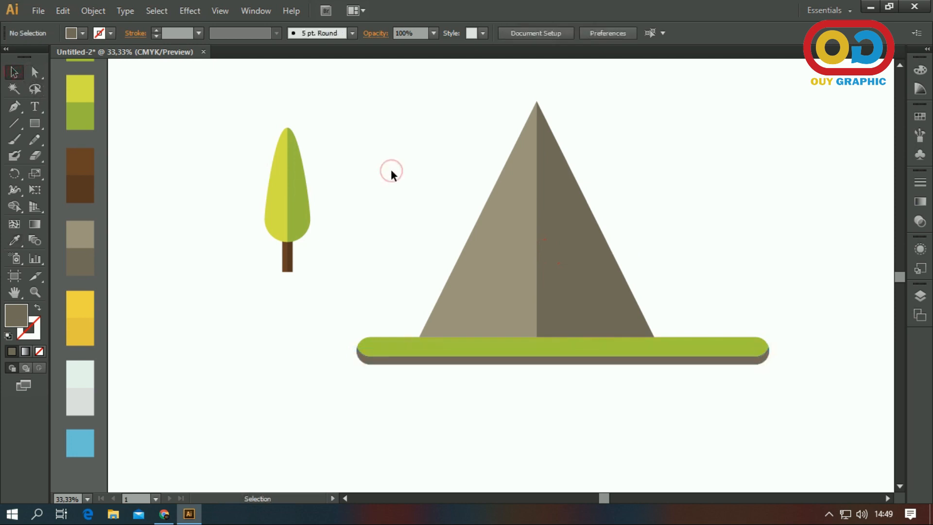
# Group the two halves of the mountain
pyautogui.moveTo(441, 111); pyautogui.dragTo(563, 219)
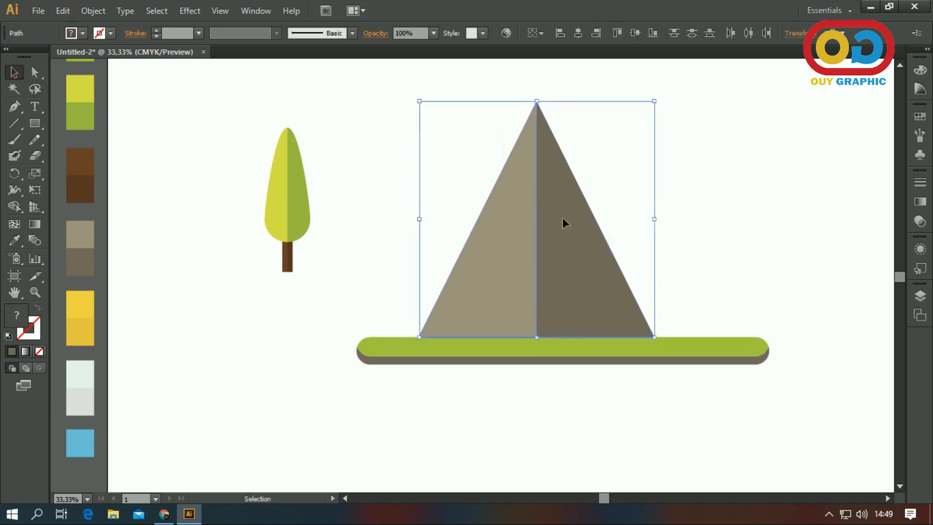
pyautogui.click(93, 11)
pyautogui.click(131, 60)
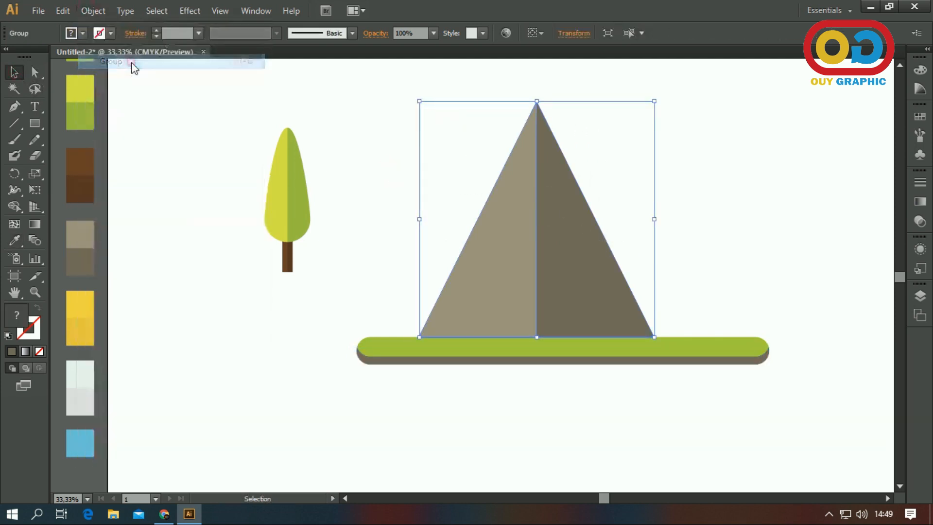
pyautogui.click(375, 185)
# Group the crown and trunk pieces of the tree
pyautogui.moveTo(213, 134); pyautogui.dragTo(335, 285)
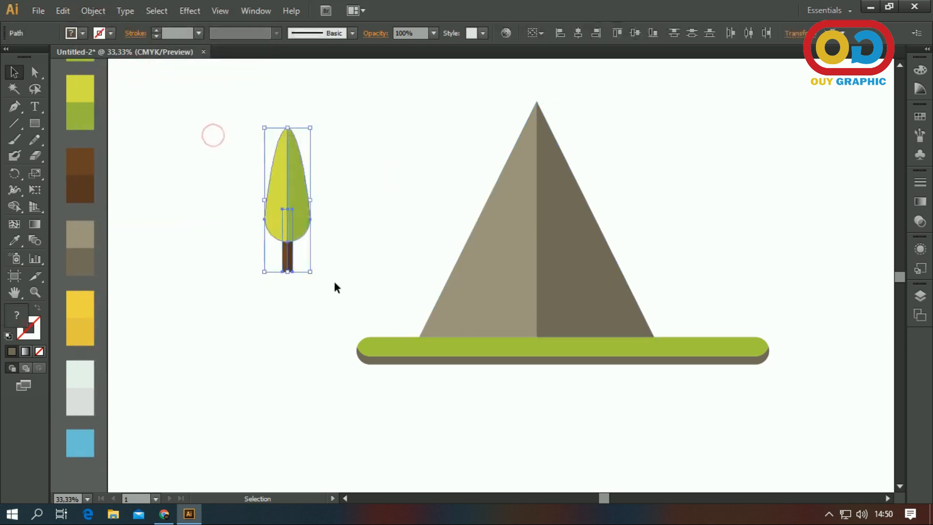
pyautogui.click(93, 11)
pyautogui.click(126, 60)
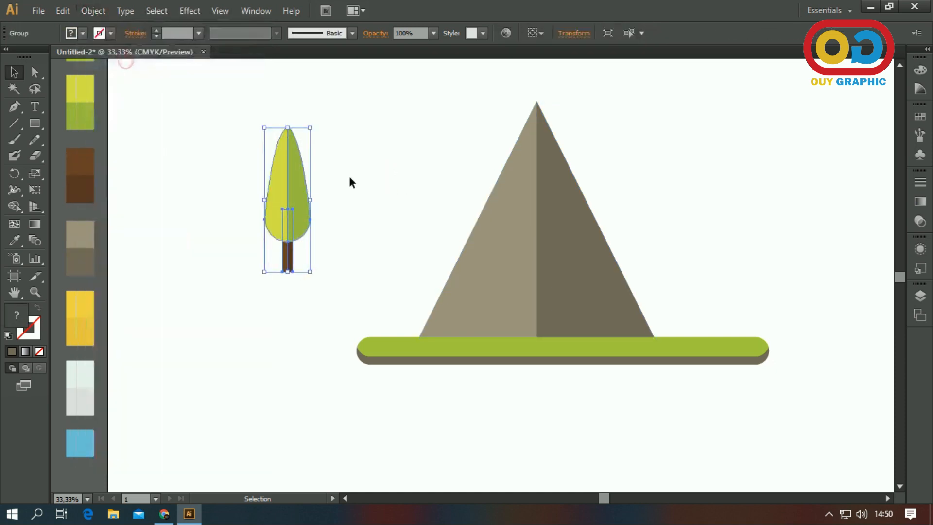
pyautogui.click(352, 178)
# Group the green ground bar with its dark lower strip
pyautogui.moveTo(367, 296); pyautogui.dragTo(393, 385)
pyautogui.click(93, 10)
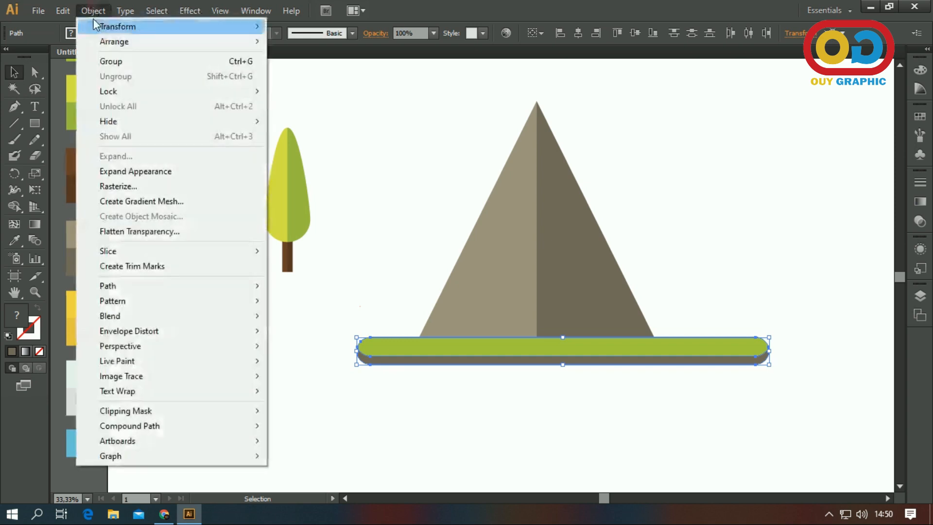
pyautogui.click(126, 61)
pyautogui.click(382, 168)
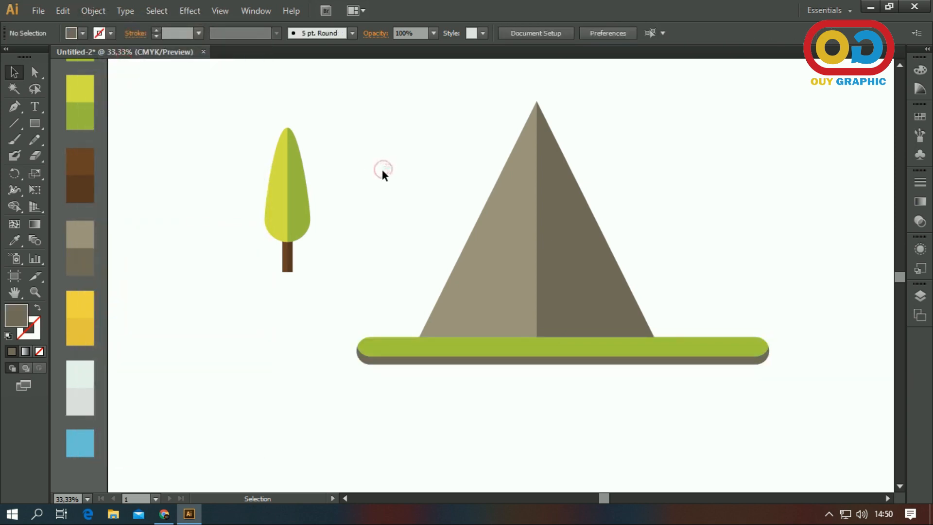
# Duplicate the mountain in front, move the copy to the right, and scale it down so it rests on the ground bar
pyautogui.click(533, 252)
pyautogui.click(63, 10)
pyautogui.click(87, 76)
pyautogui.click(64, 11)
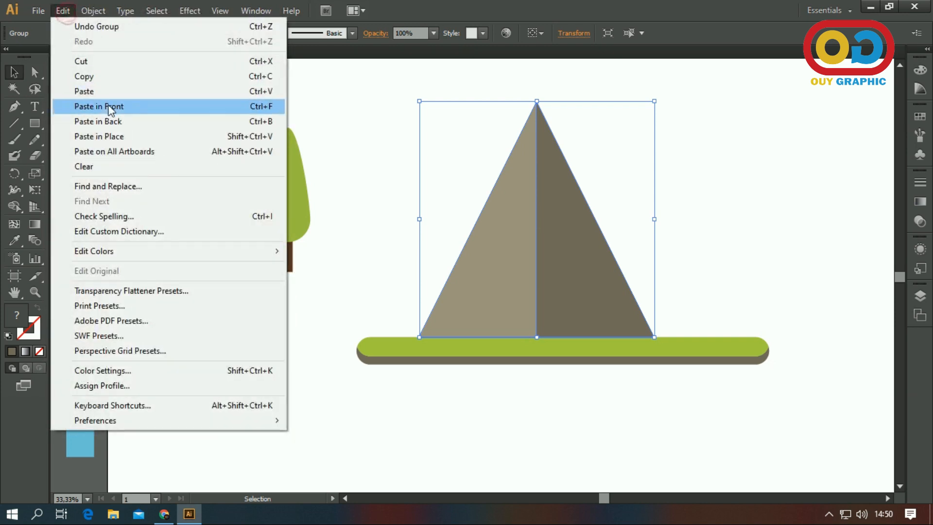
pyautogui.click(80, 106)
pyautogui.moveTo(552, 225); pyautogui.dragTo(690, 237)
pyautogui.moveTo(793, 103); pyautogui.dragTo(721, 158)
pyautogui.click(747, 217)
# Group both mountains and center them horizontally on the artboard
pyautogui.moveTo(425, 130); pyautogui.dragTo(686, 273)
pyautogui.click(93, 11)
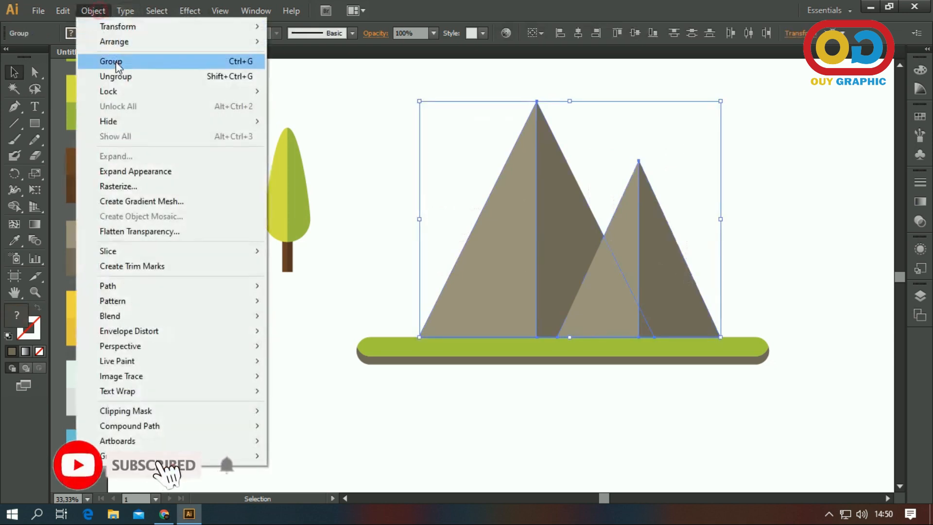
pyautogui.click(115, 62)
pyautogui.click(537, 34)
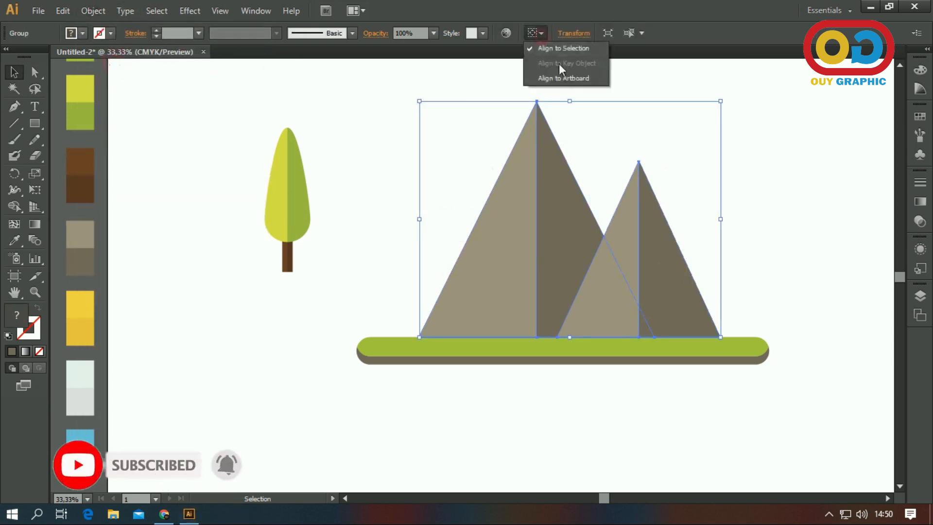
pyautogui.click(562, 79)
pyautogui.click(579, 35)
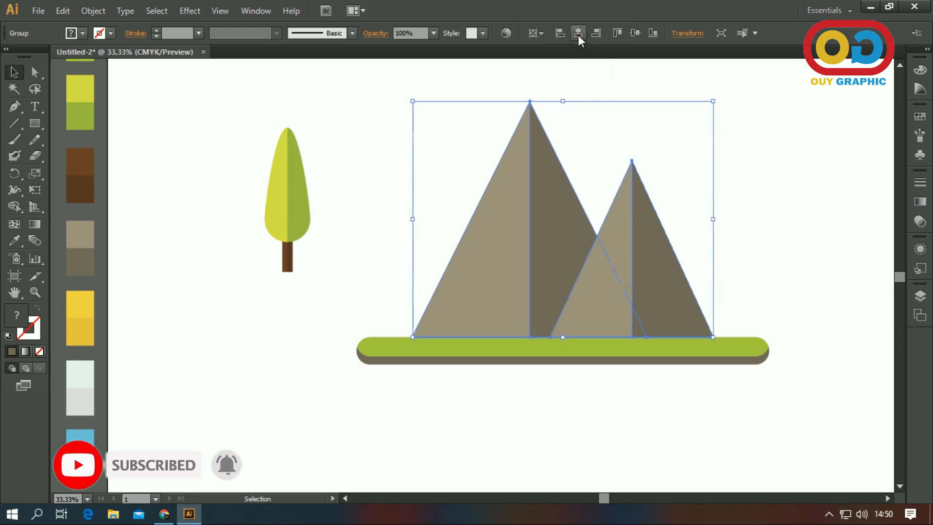
pyautogui.click(747, 252)
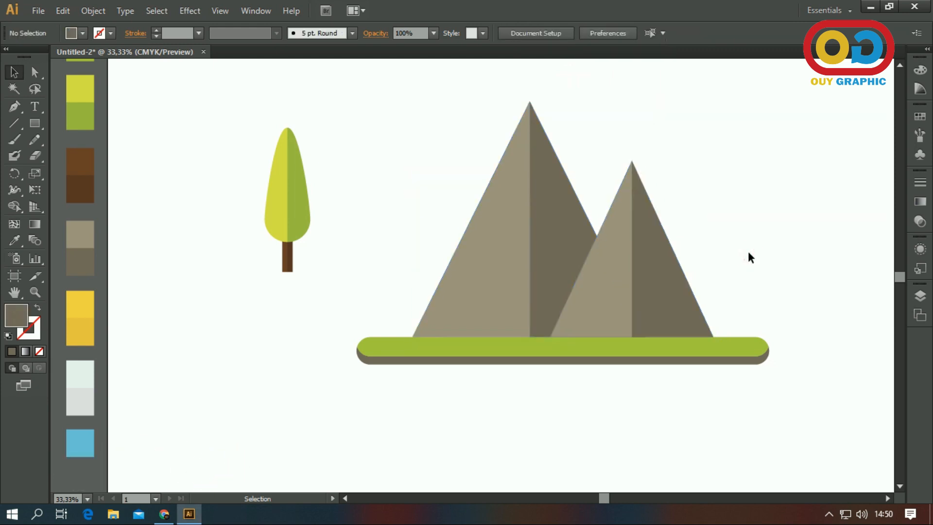
# Place the tree on the ground bar at the large mountain's left foot and scale it down
pyautogui.moveTo(740, 251); pyautogui.dragTo(682, 252)
pyautogui.click(242, 208)
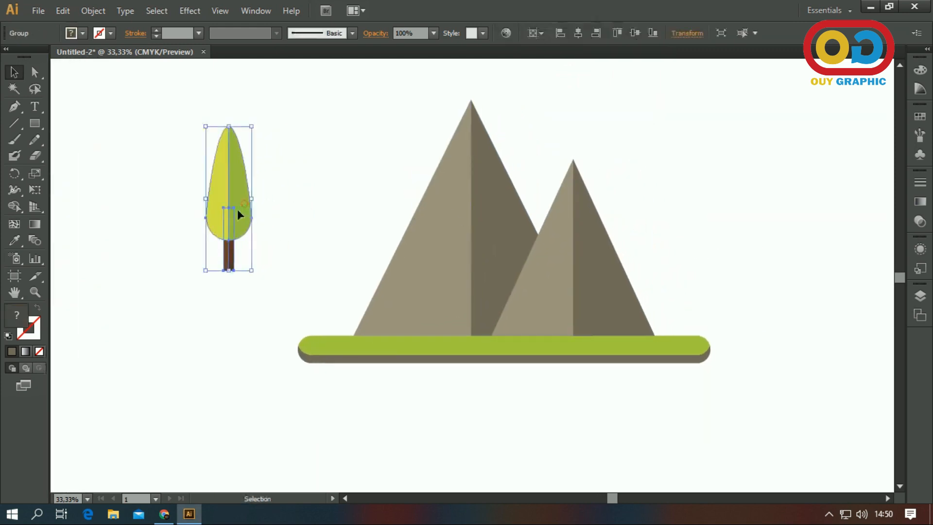
pyautogui.moveTo(236, 197); pyautogui.dragTo(371, 262)
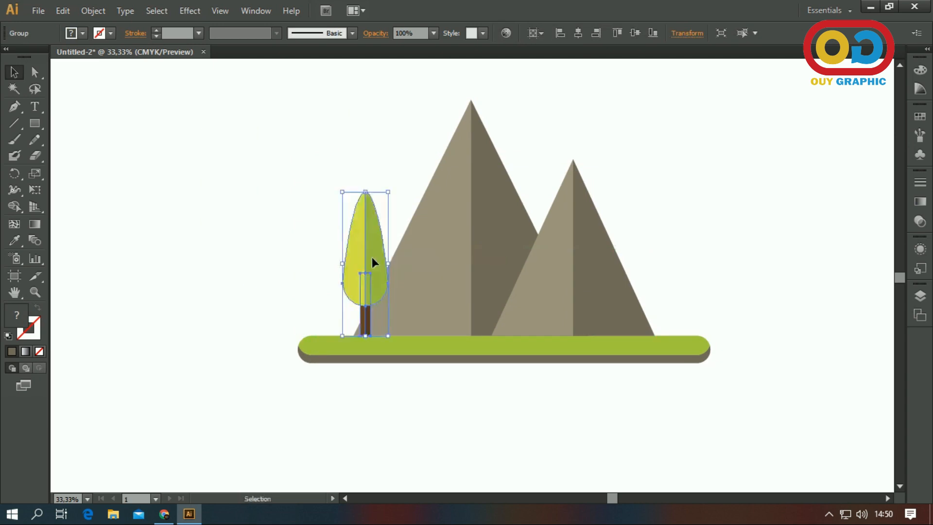
pyautogui.moveTo(388, 191); pyautogui.dragTo(379, 238)
pyautogui.click(381, 199)
# Duplicate the tree in front, move the copy just right of the original, and scale it smaller with its base on the ground
pyautogui.click(359, 255)
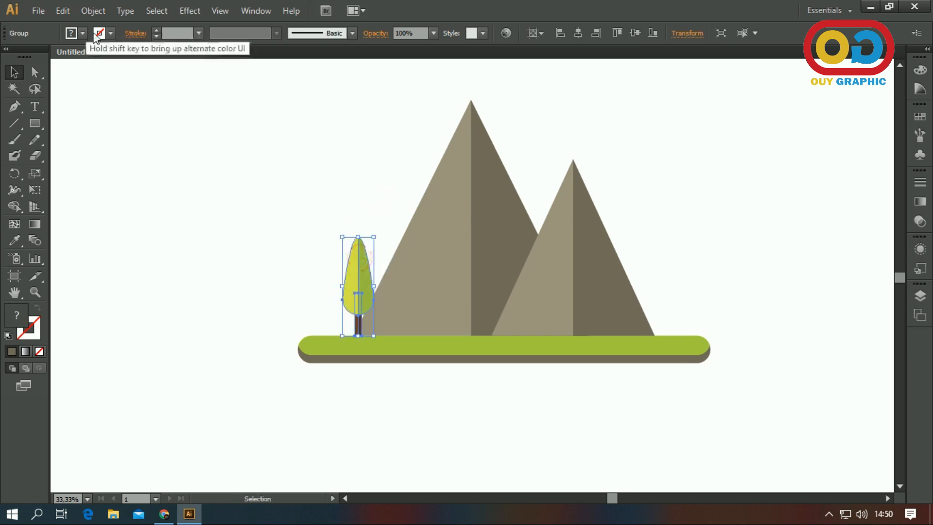
pyautogui.click(63, 11)
pyautogui.click(83, 77)
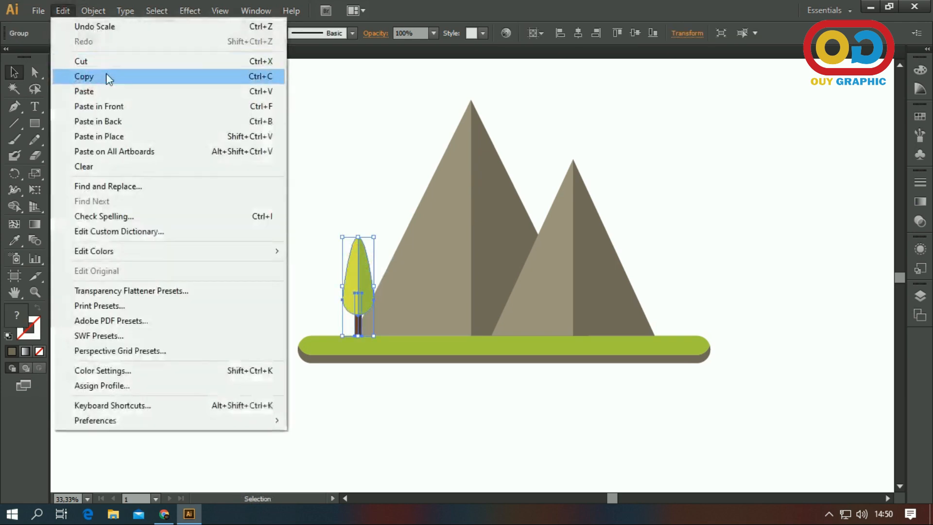
pyautogui.click(115, 106)
pyautogui.moveTo(362, 281); pyautogui.dragTo(390, 280)
pyautogui.moveTo(400, 238); pyautogui.dragTo(393, 263)
pyautogui.click(377, 217)
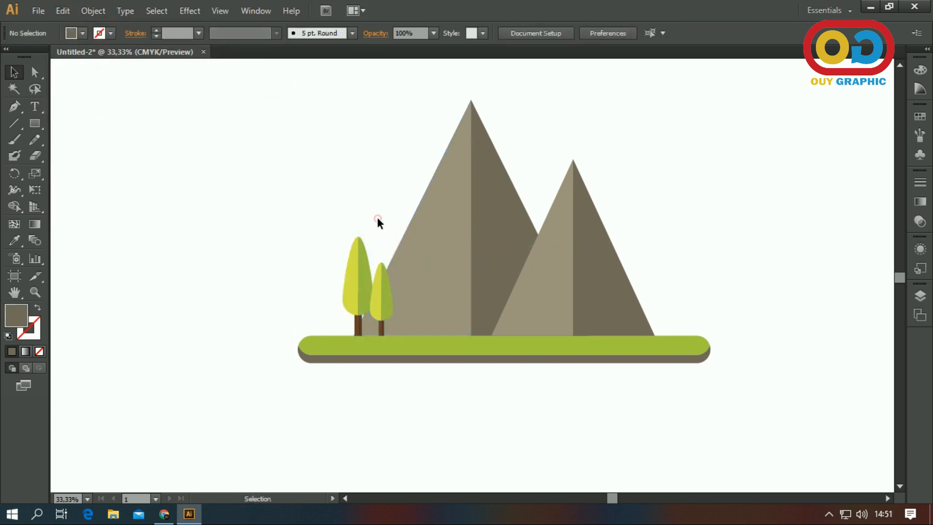
# Paste another full-size tree in front and place it to the right of the small tree
pyautogui.click(63, 11)
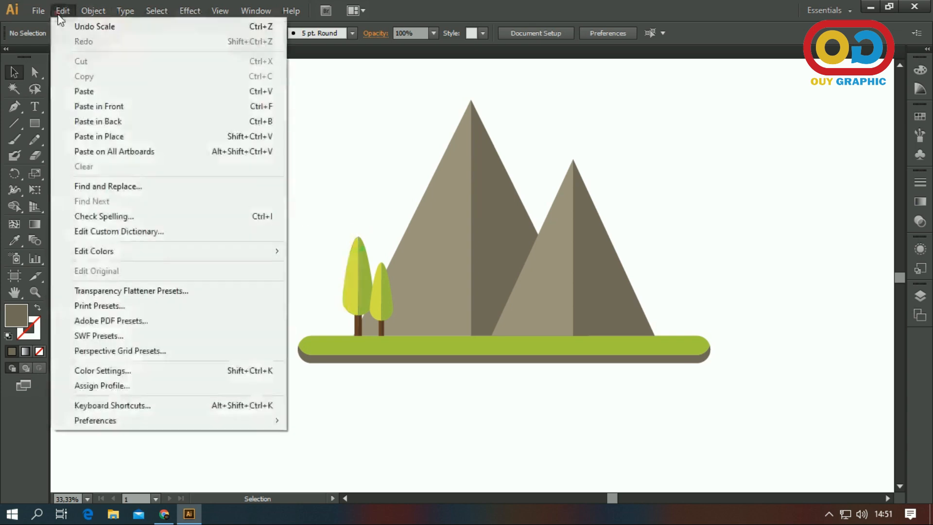
pyautogui.click(155, 105)
pyautogui.moveTo(367, 270); pyautogui.dragTo(423, 269)
pyautogui.click(367, 185)
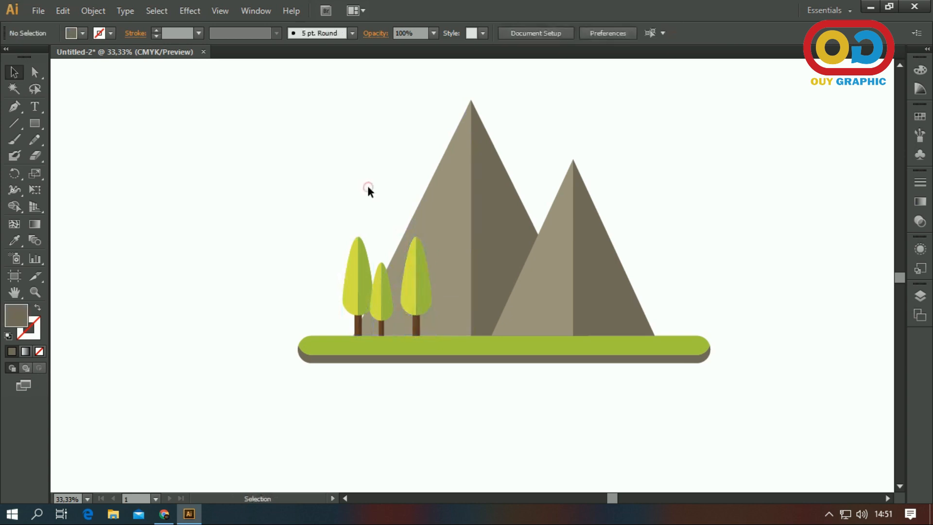
# Paste one more tree in front and place it at the right foot of the smaller mountain
pyautogui.click(63, 11)
pyautogui.click(100, 106)
pyautogui.moveTo(370, 269); pyautogui.dragTo(639, 297)
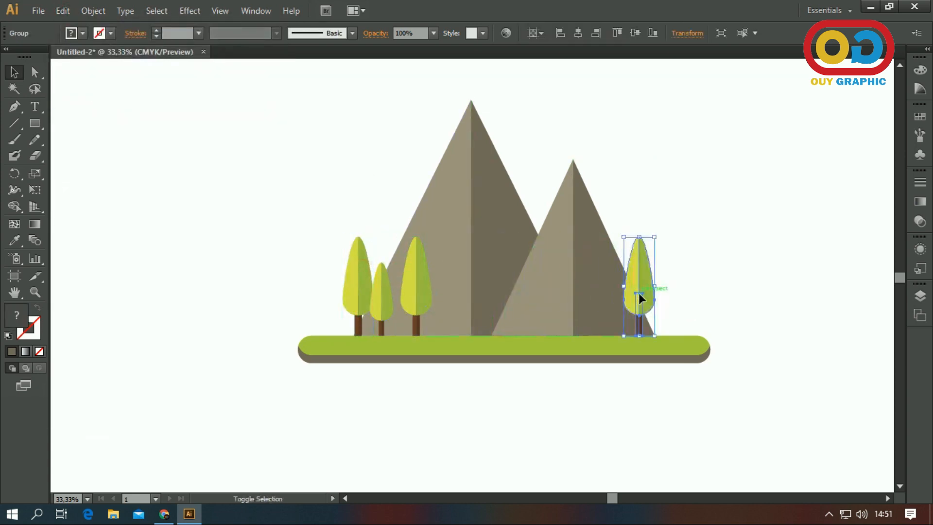
pyautogui.click(712, 276)
# Draw a circle with the Ellipse tool in the sky between the two mountain peaks
pyautogui.moveTo(683, 229); pyautogui.dragTo(658, 244)
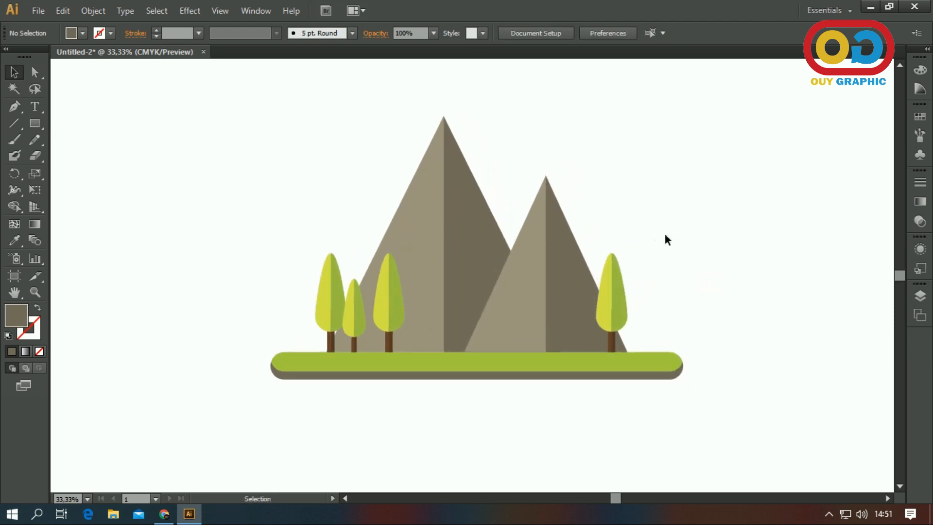
pyautogui.moveTo(35, 123); pyautogui.dragTo(109, 153)
pyautogui.moveTo(519, 132)
pyautogui.mouseDown()
pyautogui.moveTo(567, 190)
pyautogui.moveTo(558, 202)
pyautogui.mouseUp()
pyautogui.click(9, 74)
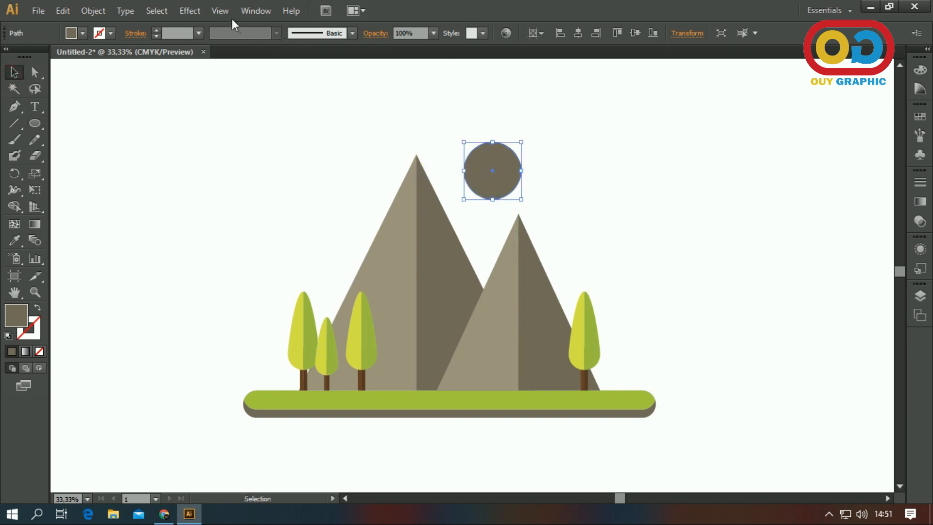
# Apply the Zig Zag effect to the sky circle with 10 px absolute size, 9 ridges per segment and corner points
pyautogui.click(198, 10)
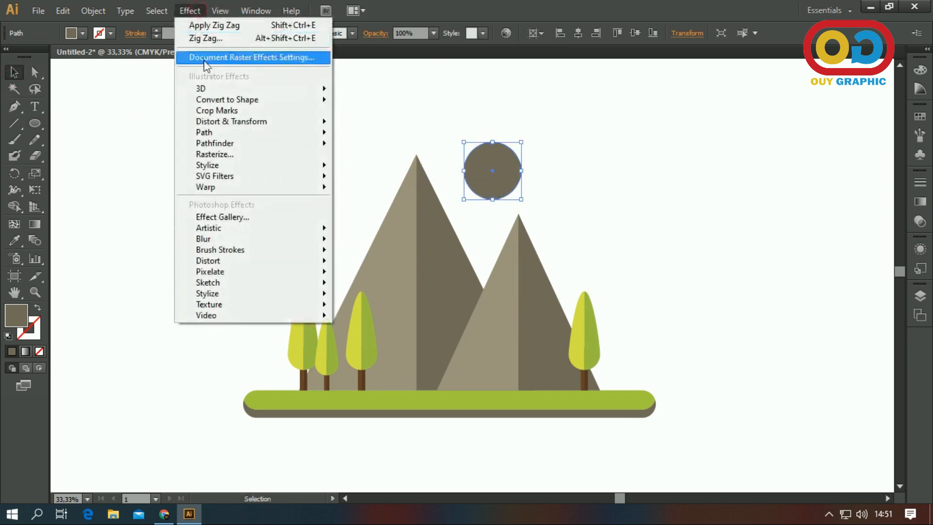
pyautogui.moveTo(235, 125)
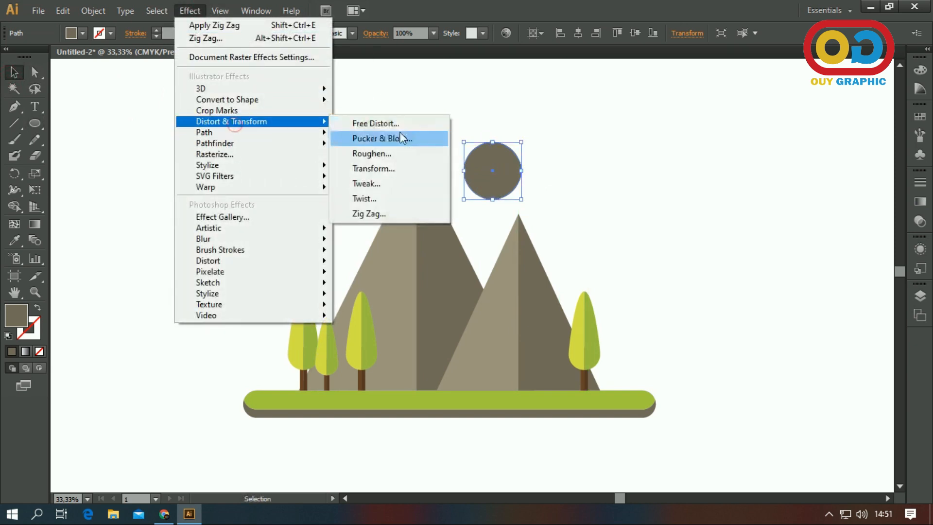
pyautogui.click(402, 211)
pyautogui.click(585, 445)
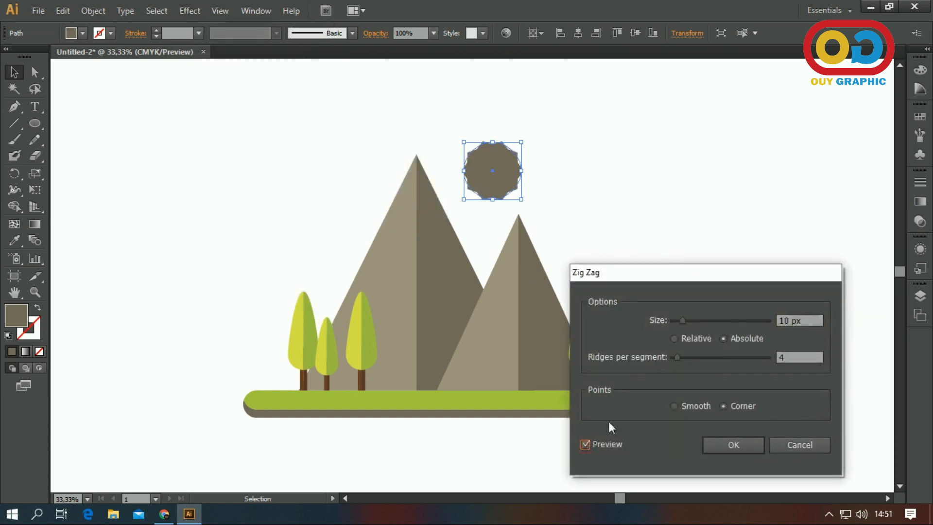
pyautogui.click(681, 359)
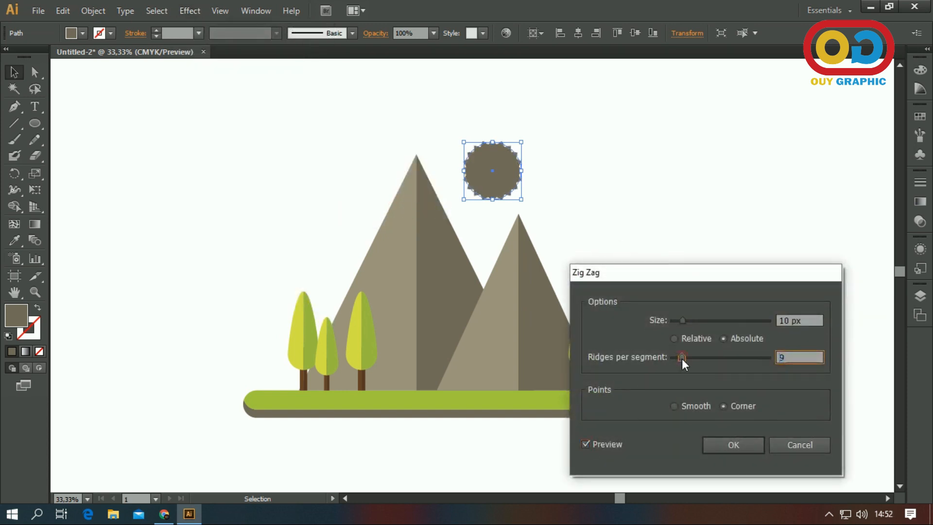
pyautogui.click(733, 442)
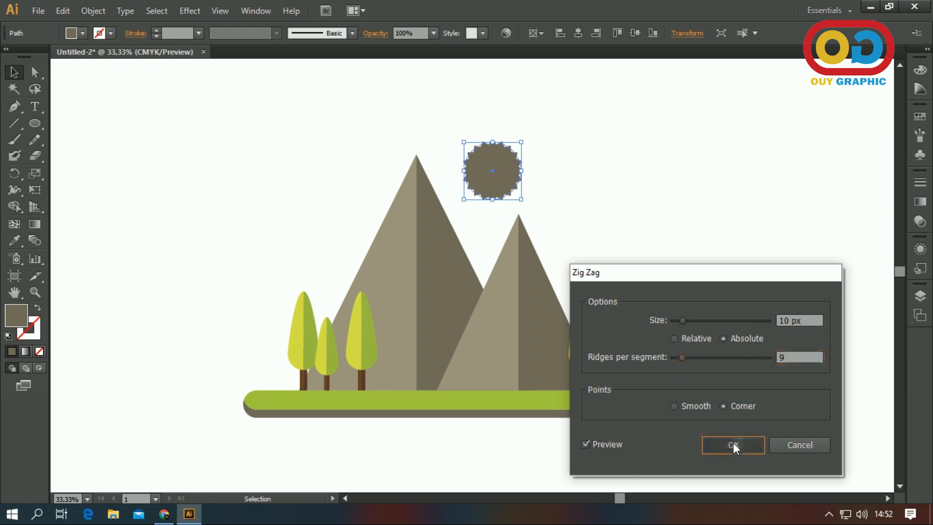
pyautogui.click(584, 215)
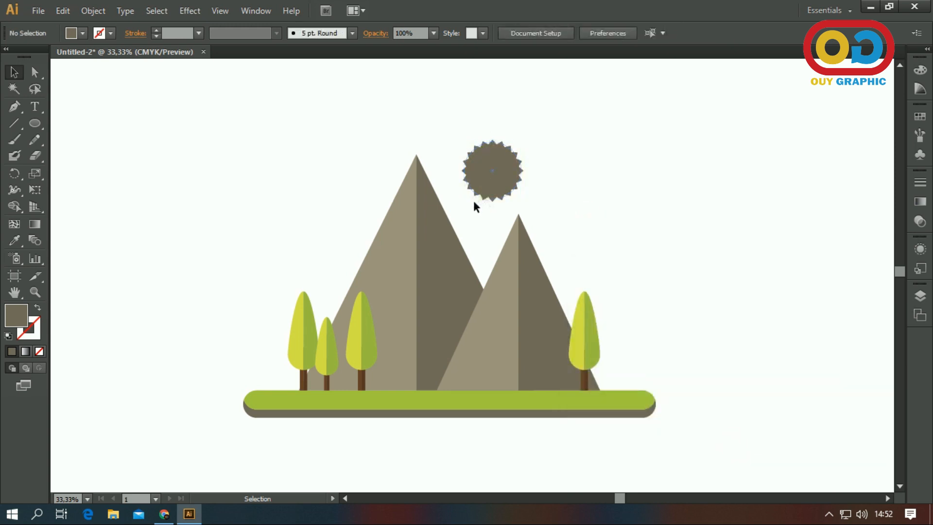
# Fill the zigzag circle with the darker yellow sampled from the color palette
pyautogui.scroll(-1, 470, 217)
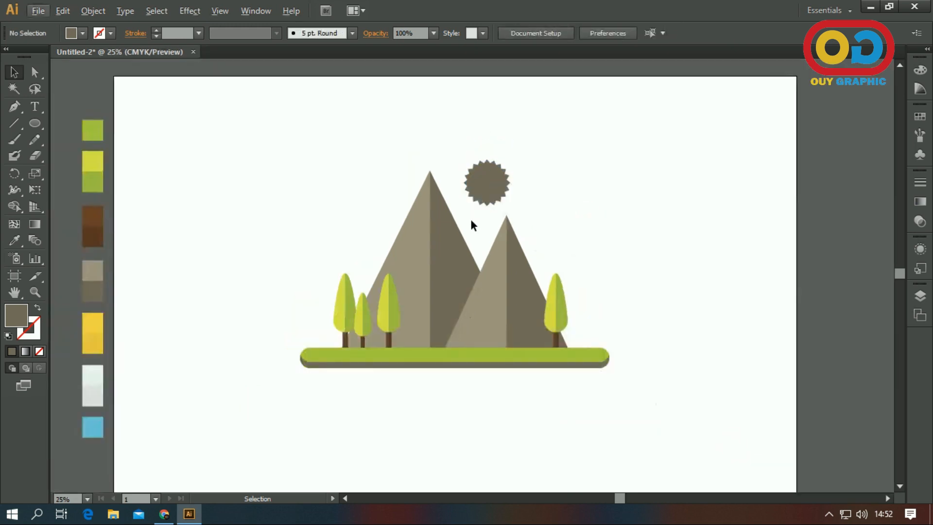
pyautogui.click(489, 180)
pyautogui.click(14, 240)
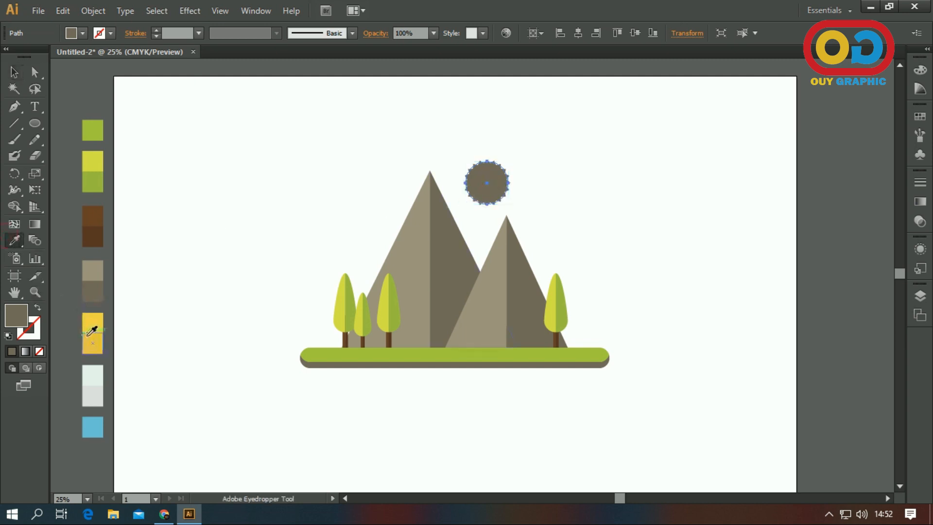
pyautogui.click(93, 345)
pyautogui.click(14, 72)
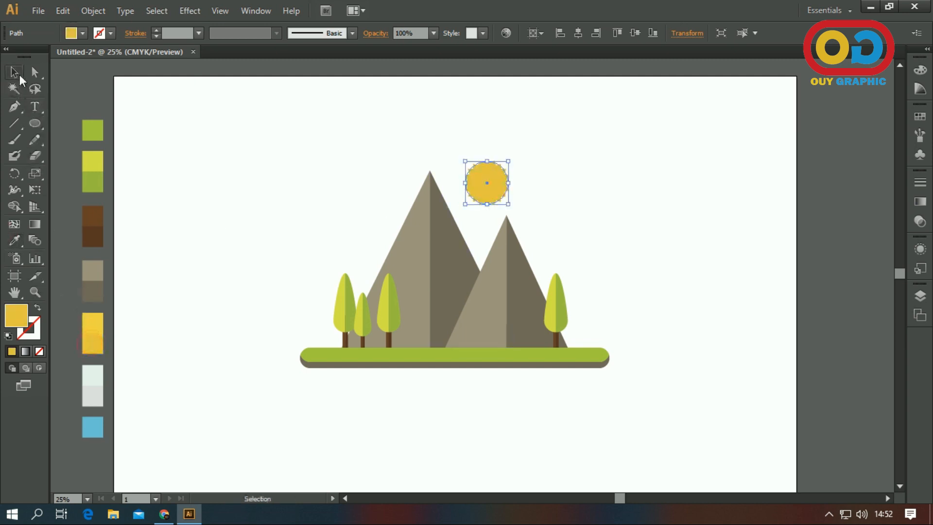
pyautogui.click(327, 178)
# Draw a slightly smaller circle centered on the zigzag sun with the Ellipse tool
pyautogui.scroll(1, 499, 176)
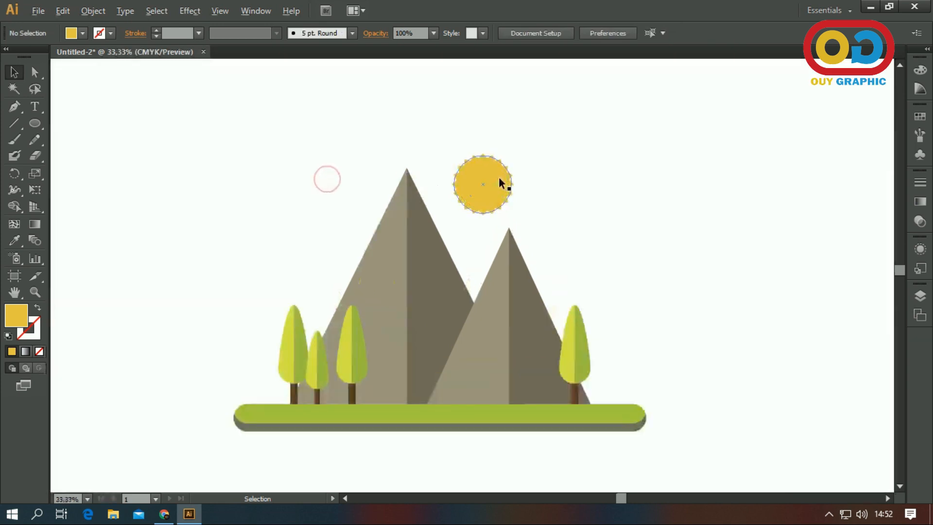
pyautogui.click(34, 123)
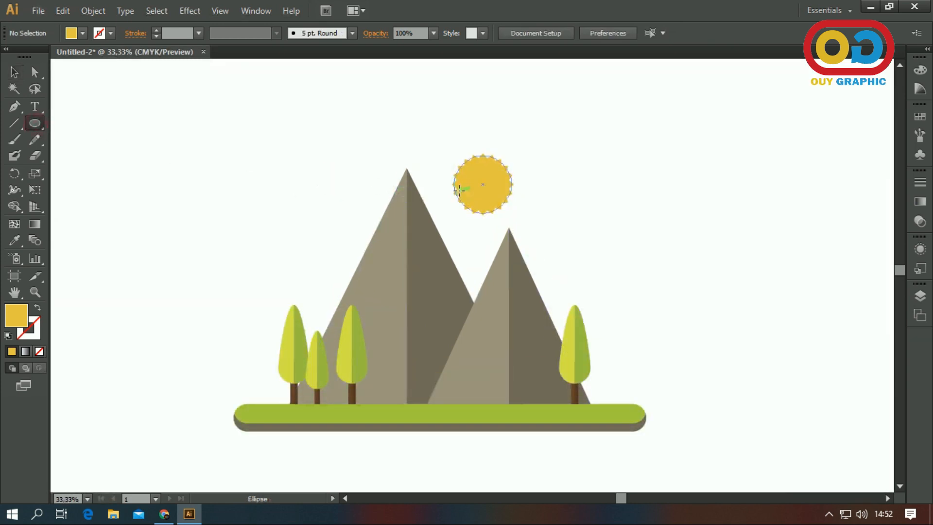
pyautogui.moveTo(474, 187); pyautogui.dragTo(499, 206)
pyautogui.press('v')
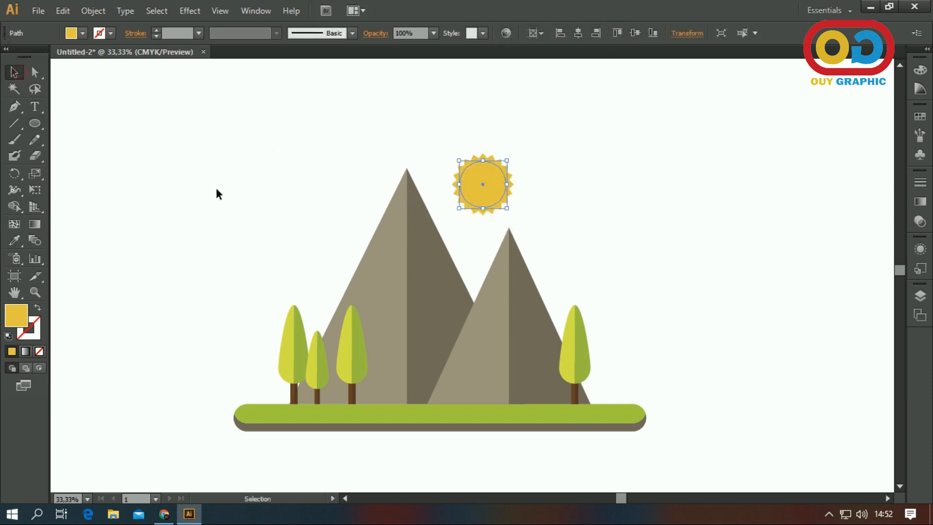
# Fill the sun's inner circle with the lighter yellow sampled from the color palette
pyautogui.scroll(-1, 215, 188)
pyautogui.hscroll(-2, 212, 213)
pyautogui.click(15, 240)
pyautogui.click(77, 319)
pyautogui.click(14, 72)
pyautogui.click(305, 174)
# Draw a tall rectangle from the sun's vertical center line that covers its right half
pyautogui.scroll(1, 480, 179)
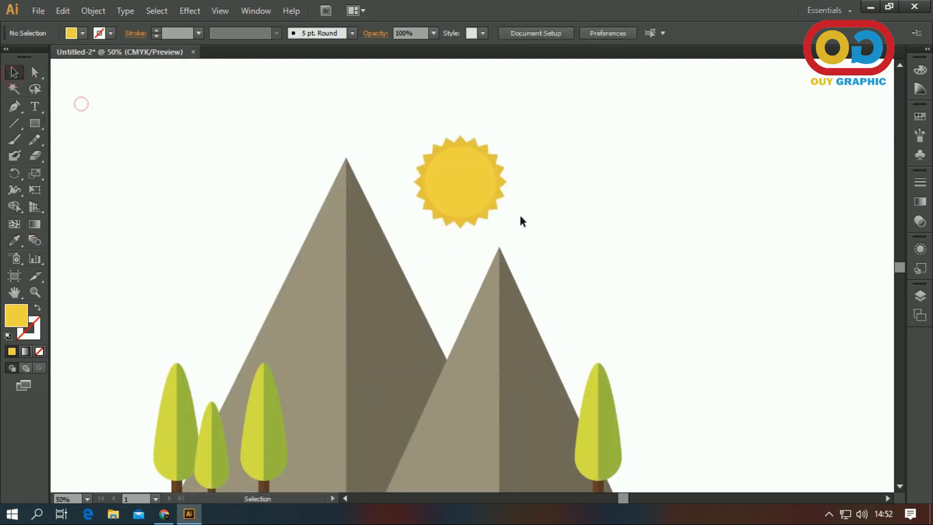
pyautogui.click(469, 179)
pyautogui.click(39, 126)
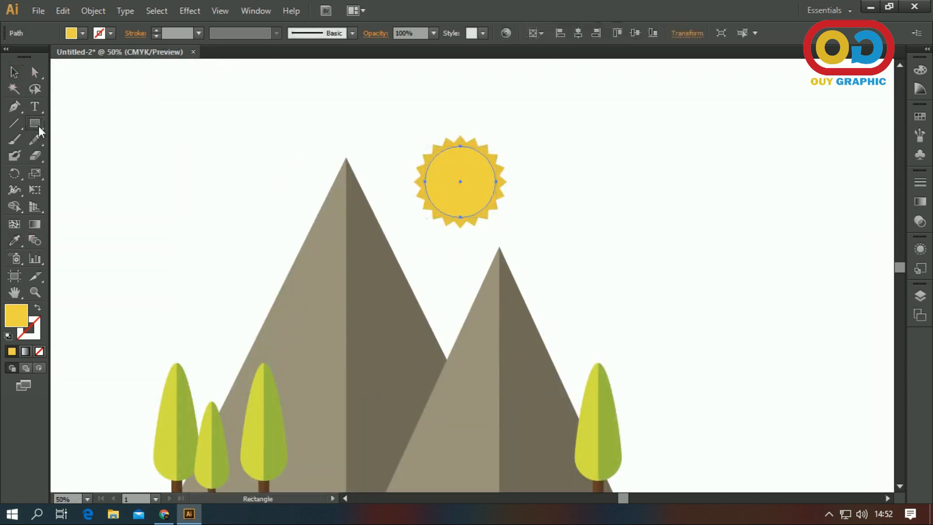
pyautogui.moveTo(460, 103); pyautogui.dragTo(516, 243)
pyautogui.click(14, 72)
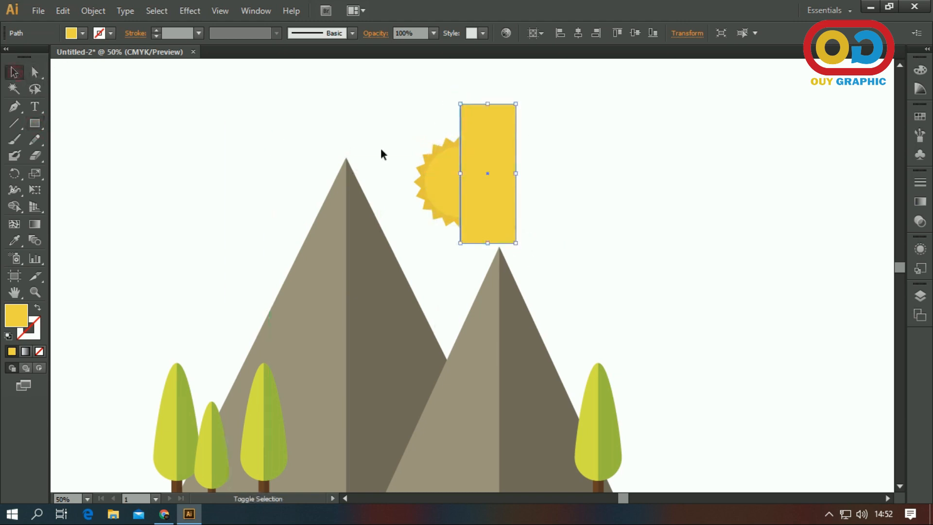
# Split the inner circle along the rectangle's edge with Shape Builder and delete the leftover rectangle
pyautogui.keyDown('shift'); pyautogui.click(434, 176); pyautogui.keyUp('shift')
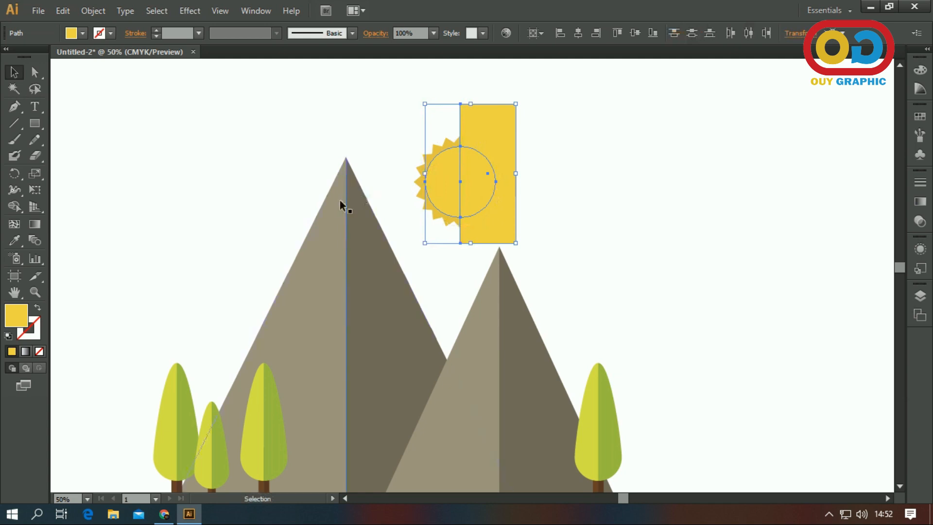
pyautogui.click(17, 208)
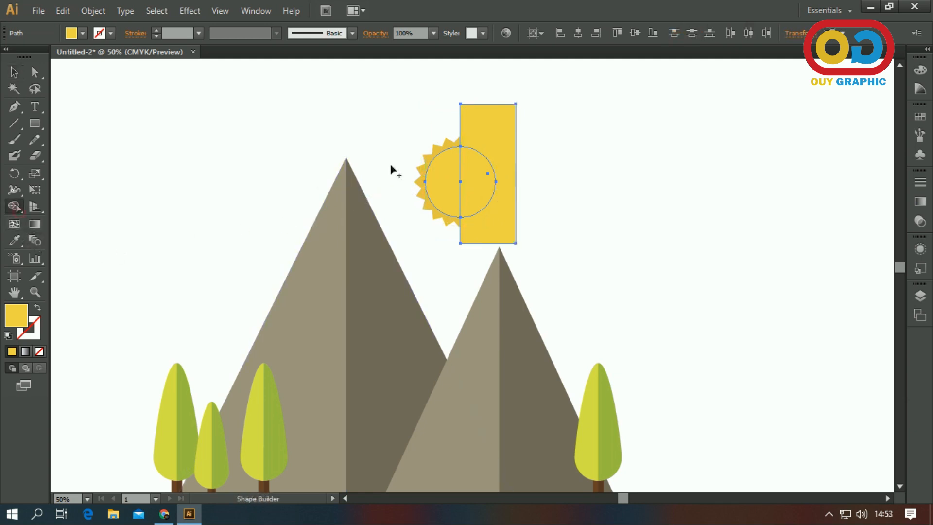
pyautogui.click(14, 71)
pyautogui.click(185, 137)
pyautogui.click(494, 125)
pyautogui.press('Delete')
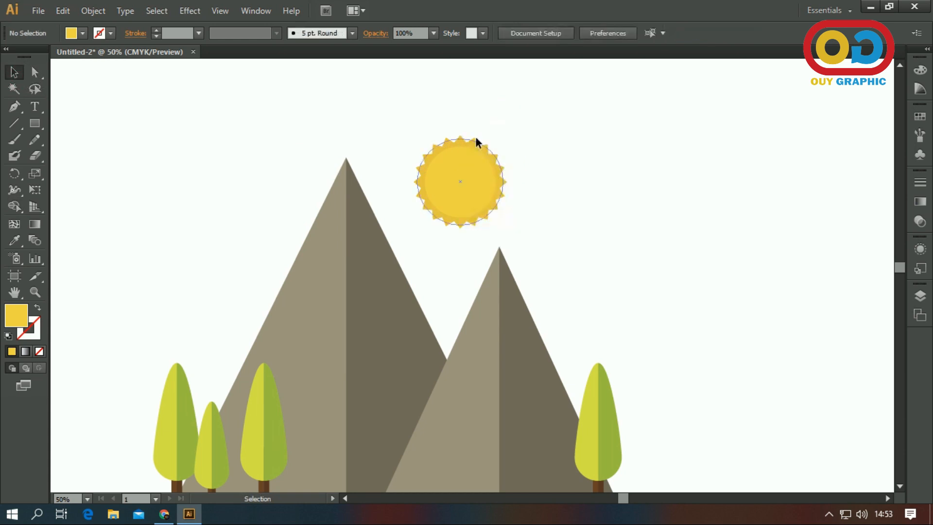
# Give the left half of the sun's inner circle a lighter yellow fill
pyautogui.click(438, 176)
pyautogui.doubleClick(16, 317)
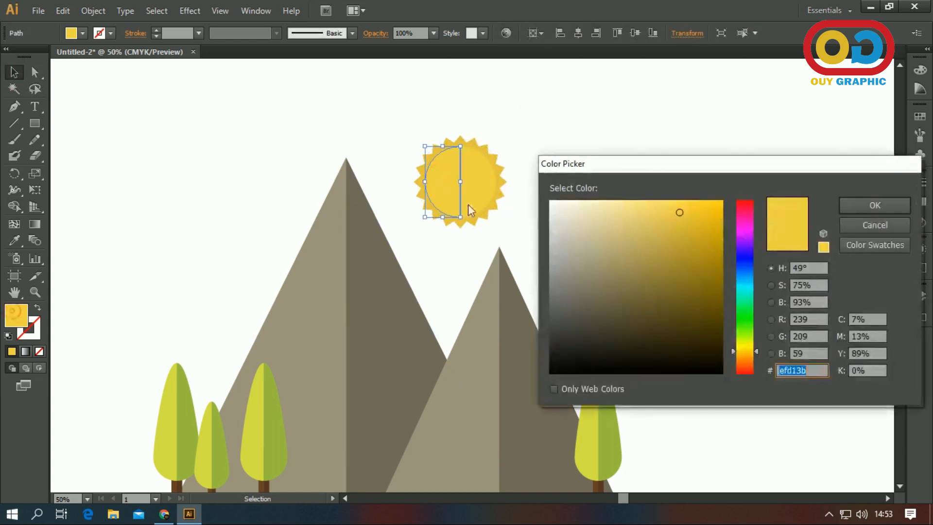
pyautogui.moveTo(673, 208); pyautogui.dragTo(666, 206)
pyautogui.click(843, 205)
pyautogui.click(552, 206)
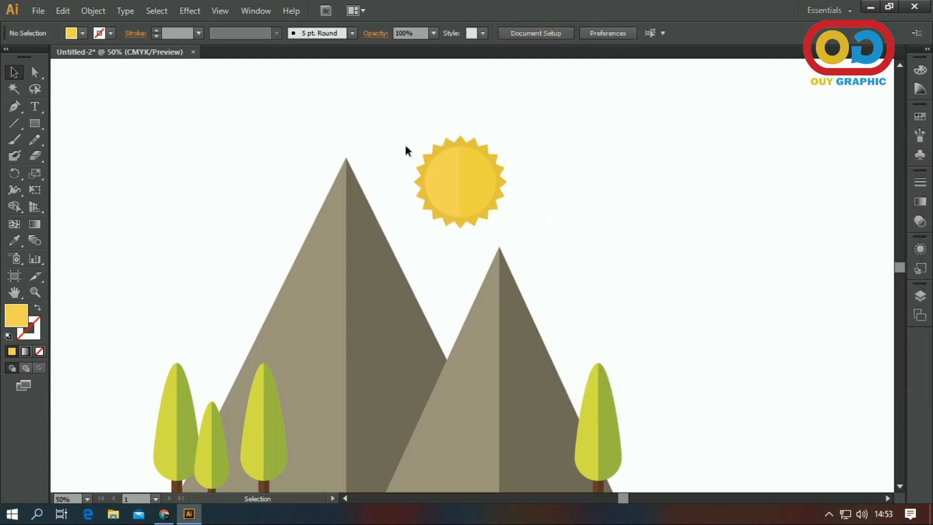
# Group all parts of the sun and scale the group slightly smaller about its center
pyautogui.scroll(-1, 493, 223)
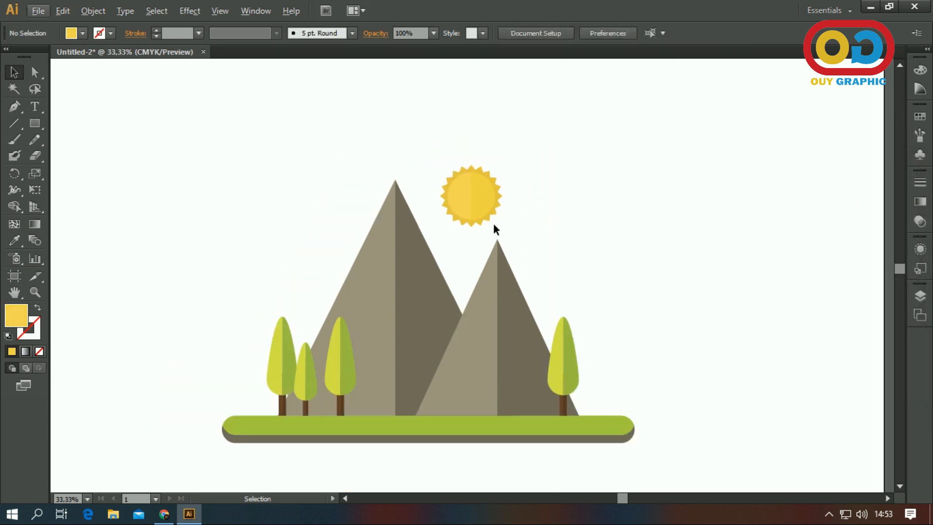
pyautogui.moveTo(448, 146); pyautogui.dragTo(514, 229)
pyautogui.click(93, 11)
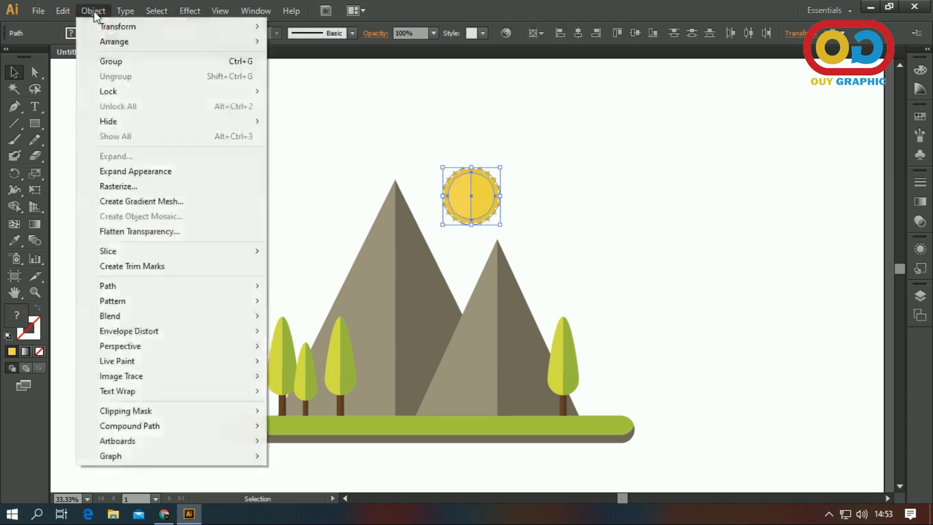
pyautogui.click(115, 62)
pyautogui.moveTo(501, 167); pyautogui.dragTo(497, 167)
pyautogui.click(557, 224)
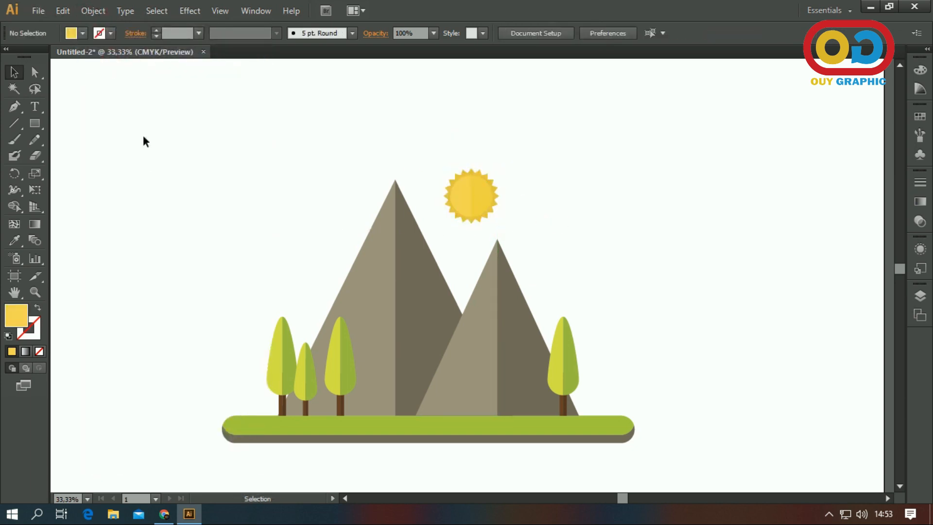
# Group the entire illustration, including the sun, mountains, trees and ground bar
pyautogui.moveTo(145, 117); pyautogui.dragTo(656, 465)
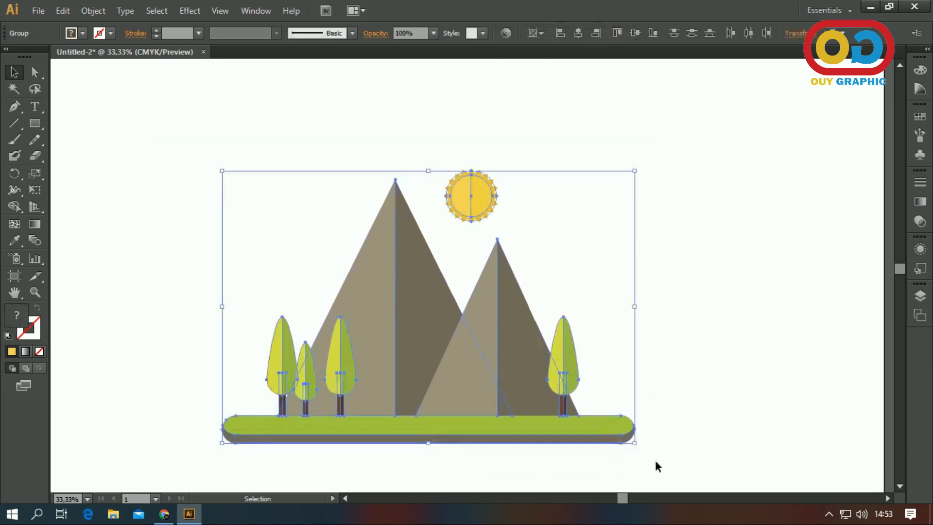
pyautogui.click(92, 10)
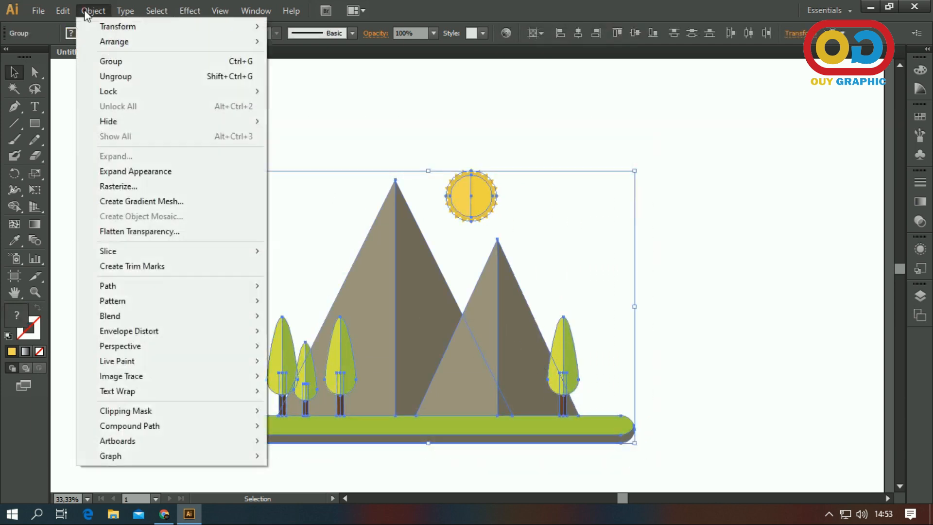
pyautogui.click(114, 62)
pyautogui.click(676, 277)
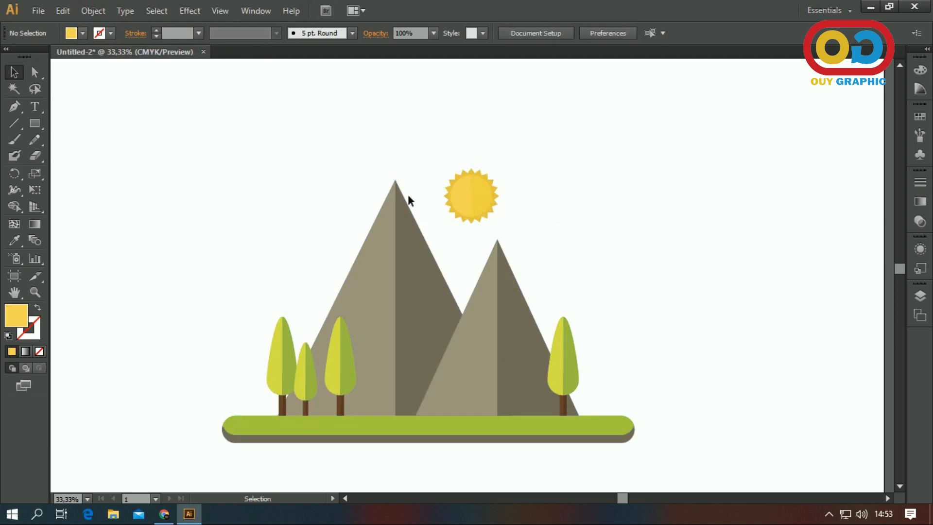
# Paint a freeform blob outline around the mountains, trees and sun with the Paintbrush, starting and ending on the ground bar
pyautogui.click(15, 139)
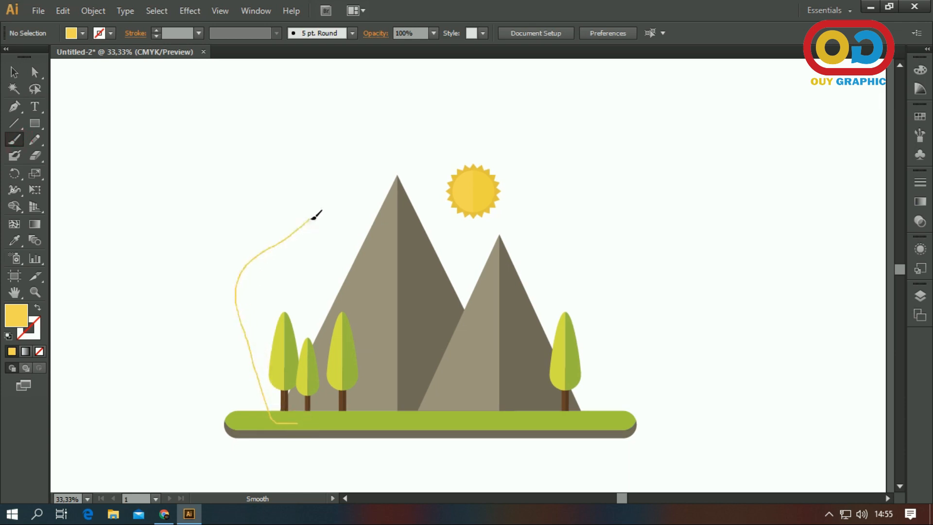
pyautogui.moveTo(381, 101)
pyautogui.mouseDown()
pyautogui.moveTo(419, 91)
pyautogui.moveTo(514, 103)
pyautogui.mouseUp()
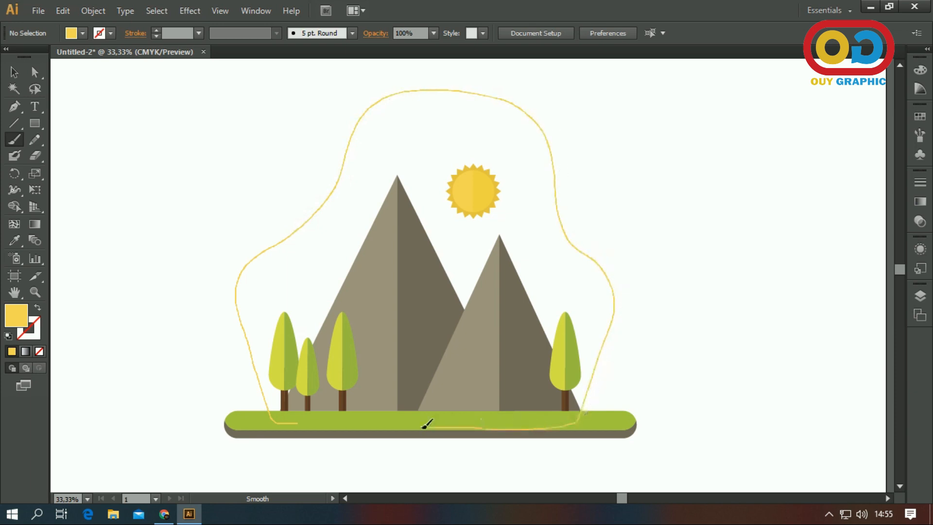
pyautogui.moveTo(304, 419); pyautogui.dragTo(302, 421)
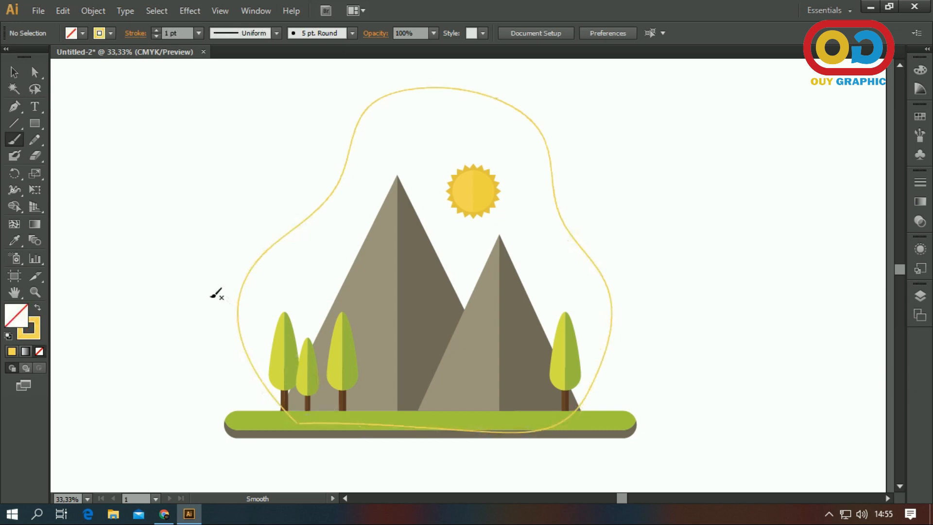
# Reshape the blob outline's lower corners by moving their anchor points and adjusting the curve handle on the left side
pyautogui.click(34, 71)
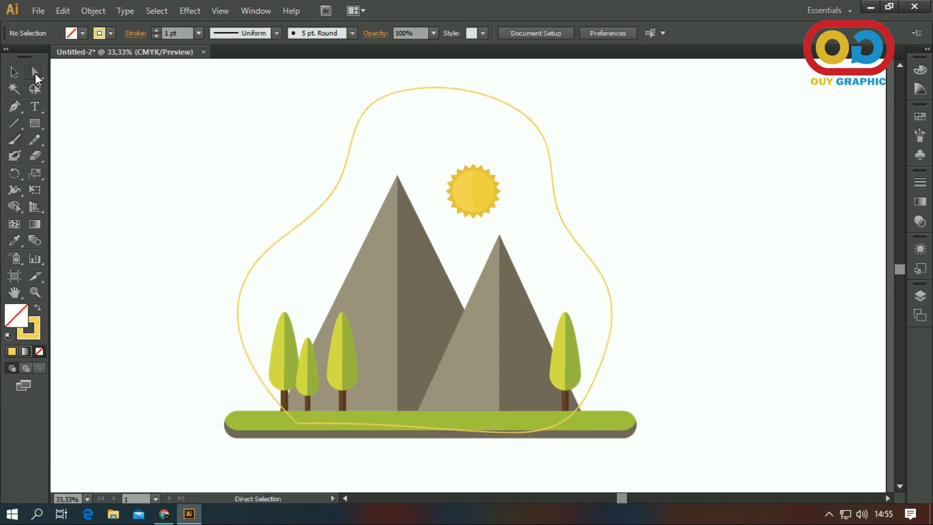
pyautogui.click(566, 421)
pyautogui.moveTo(570, 428); pyautogui.dragTo(577, 437)
pyautogui.moveTo(587, 394); pyautogui.dragTo(591, 396)
pyautogui.moveTo(293, 422); pyautogui.dragTo(284, 420)
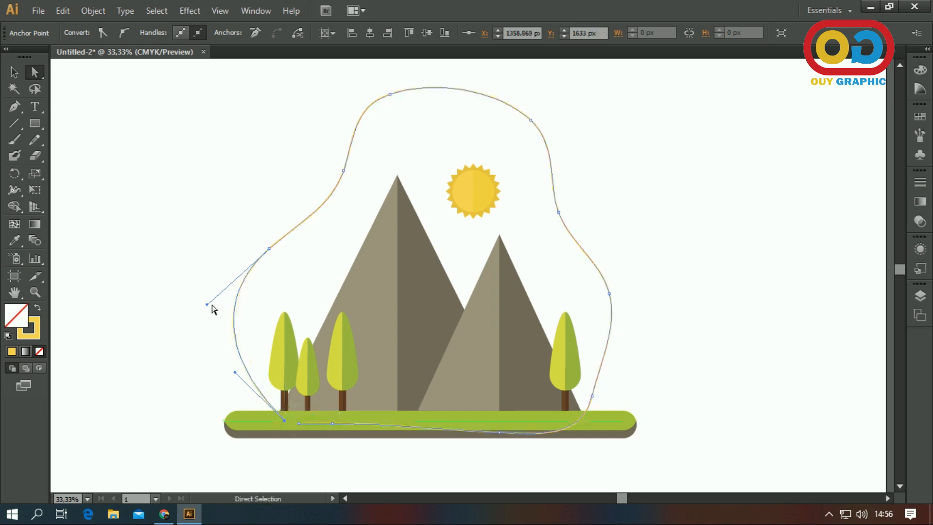
pyautogui.moveTo(205, 304); pyautogui.dragTo(219, 302)
pyautogui.click(225, 240)
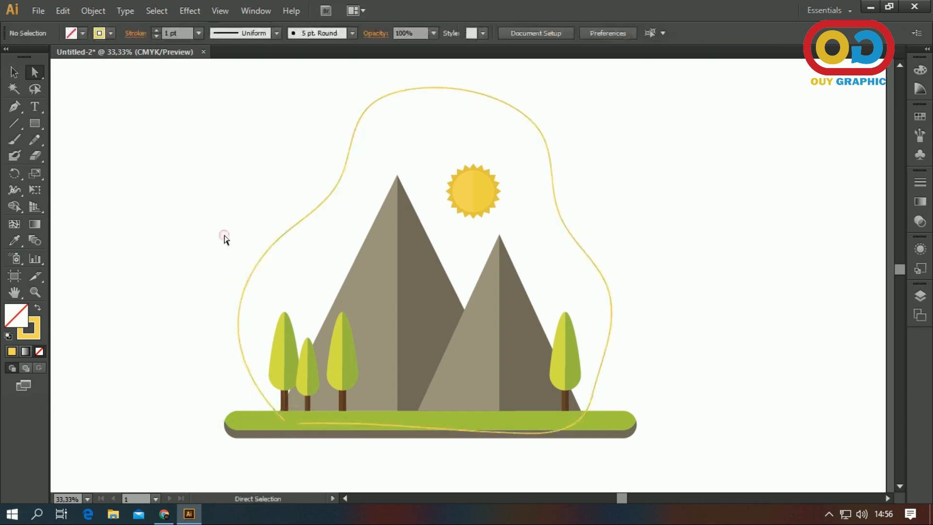
# Select the blob outline and swap its stroke and fill so the shape is filled with yellow
pyautogui.press('v')
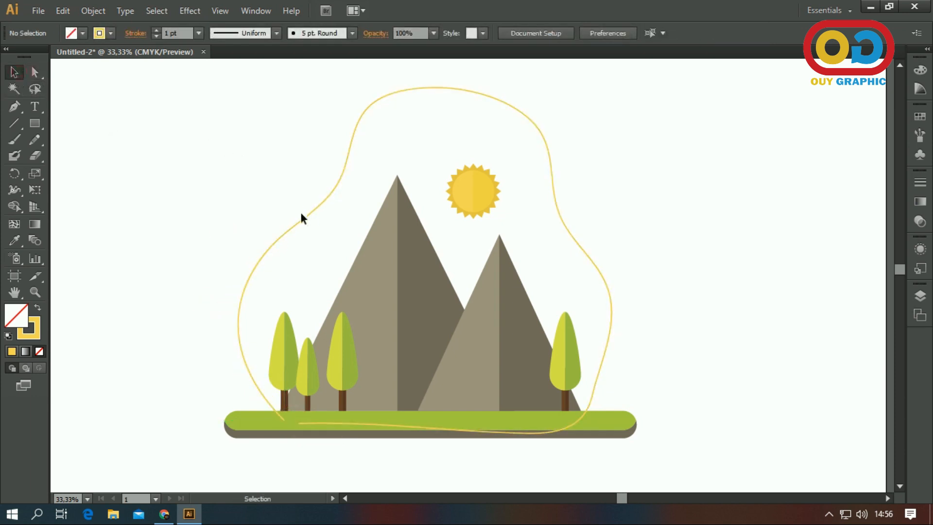
pyautogui.click(299, 220)
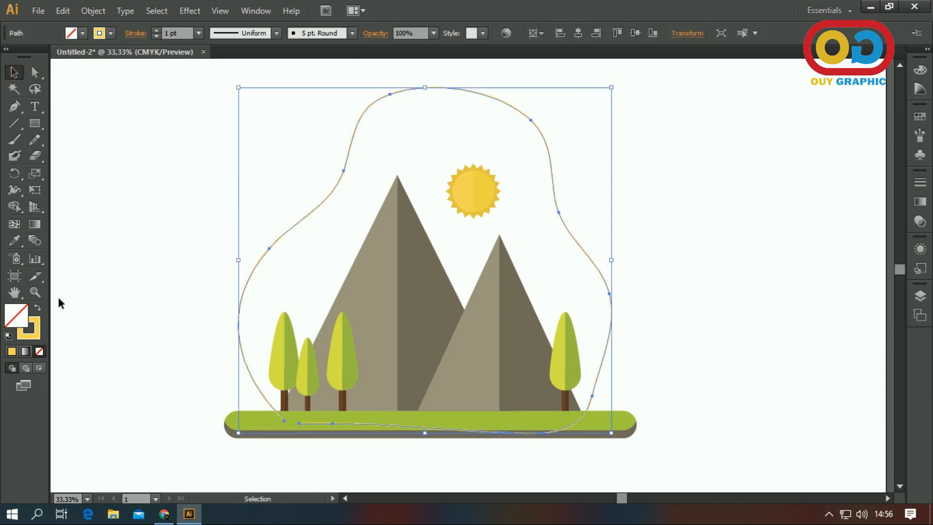
pyautogui.click(38, 309)
# Recolour the yellow blob with the blue palette swatch beside the artboard using the Eyedropper
pyautogui.scroll(-1, 110, 318)
pyautogui.moveTo(170, 364); pyautogui.dragTo(338, 321)
pyautogui.click(14, 240)
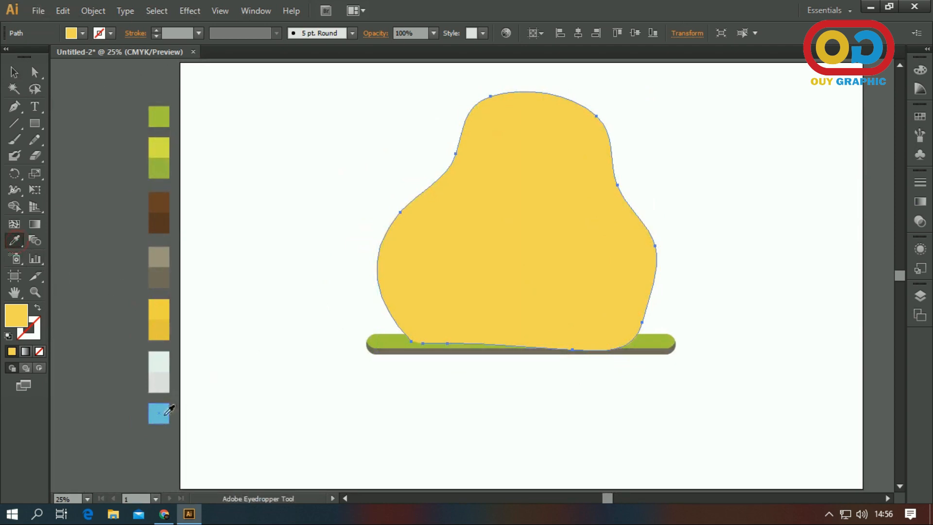
pyautogui.click(166, 414)
pyautogui.click(14, 72)
pyautogui.click(329, 209)
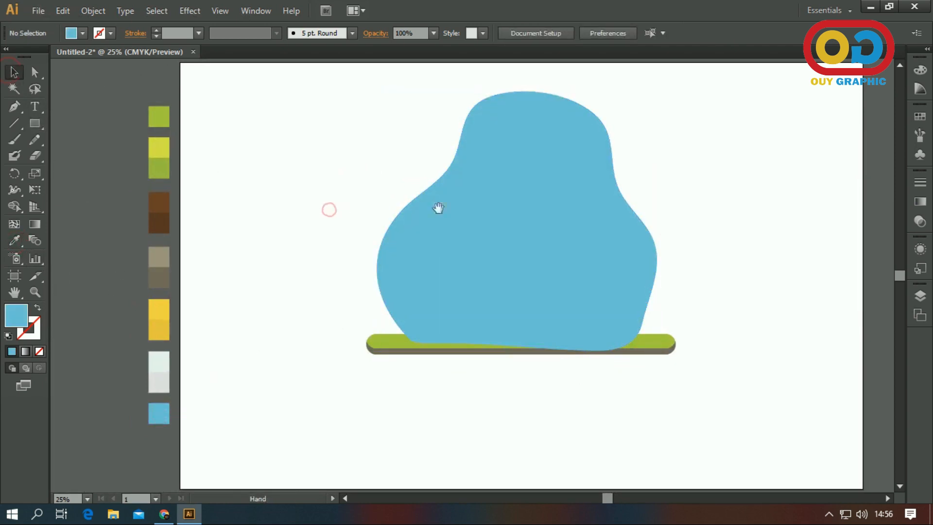
# Send the blue blob to the back, behind the mountains, trees, sun and ground bar
pyautogui.moveTo(438, 208); pyautogui.dragTo(307, 245)
pyautogui.click(433, 219)
pyautogui.rightClick(433, 215)
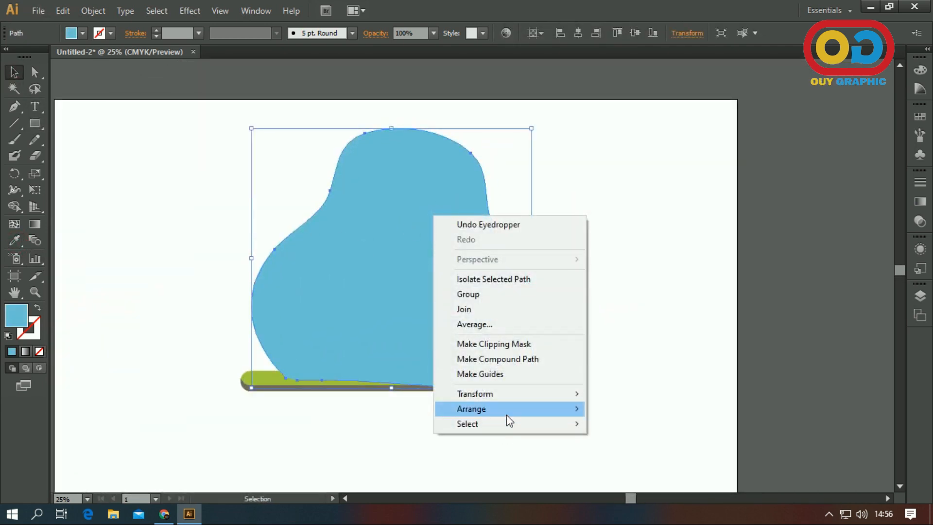
pyautogui.moveTo(507, 414)
pyautogui.click(646, 454)
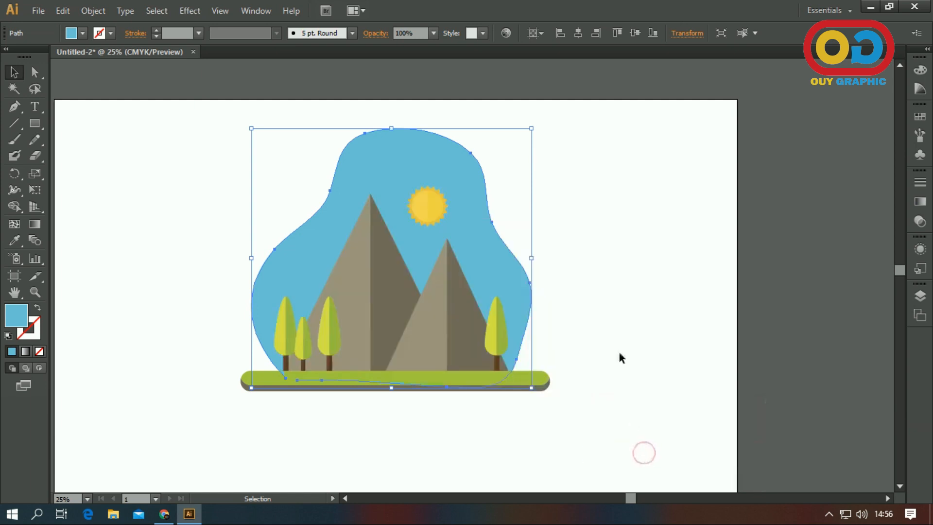
pyautogui.click(618, 357)
pyautogui.scroll(1, 542, 340)
pyautogui.moveTo(544, 350); pyautogui.dragTo(588, 385)
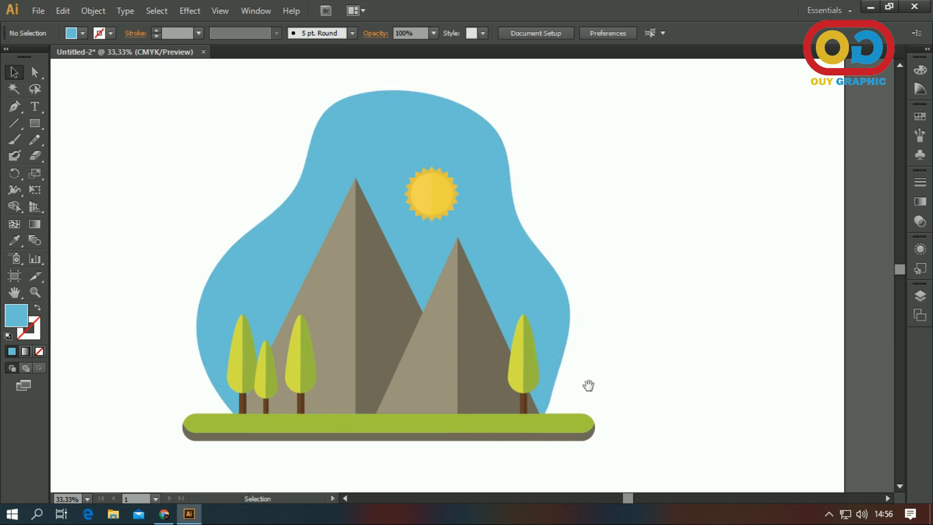
# Draw a small circle with the Ellipse tool over the taller mountain and fill it with light grey
pyautogui.moveTo(39, 123); pyautogui.dragTo(109, 156)
pyautogui.moveTo(368, 255); pyautogui.dragTo(386, 273)
pyautogui.press('v')
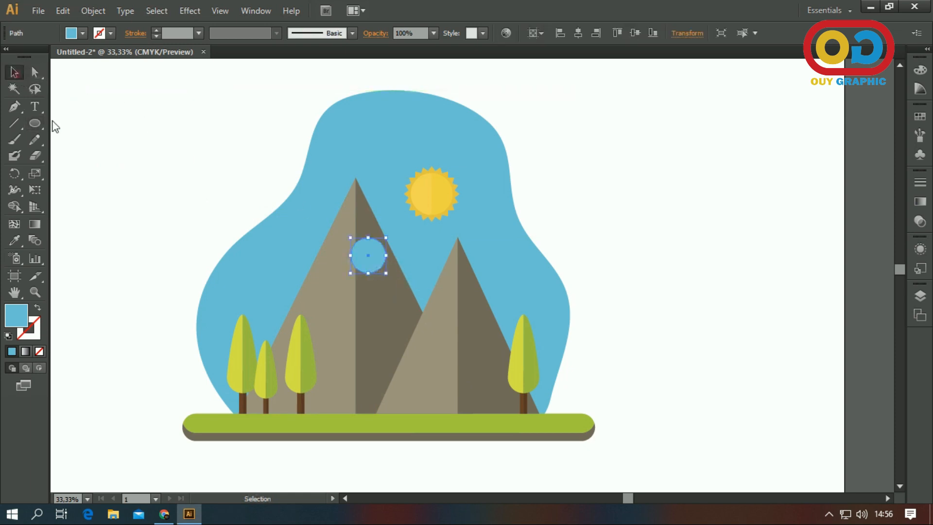
pyautogui.doubleClick(22, 322)
pyautogui.moveTo(563, 217); pyautogui.dragTo(552, 223)
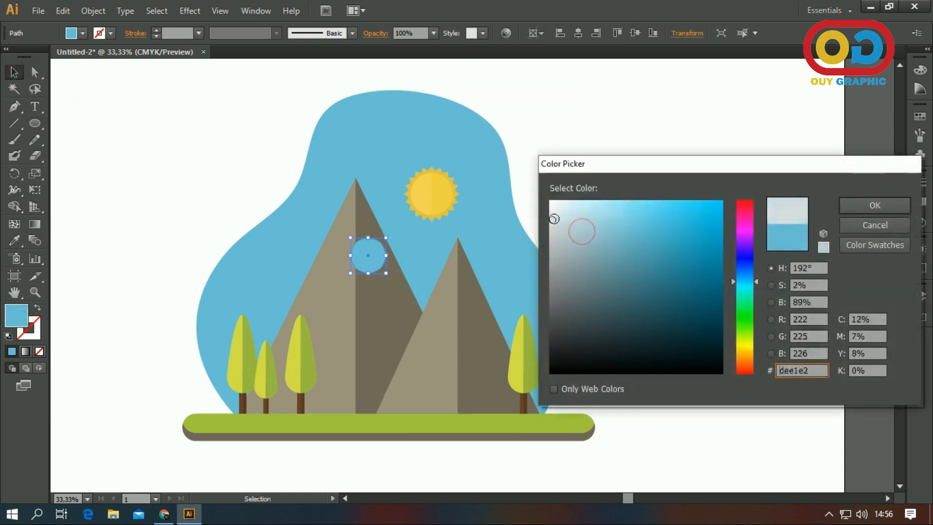
pyautogui.click(873, 206)
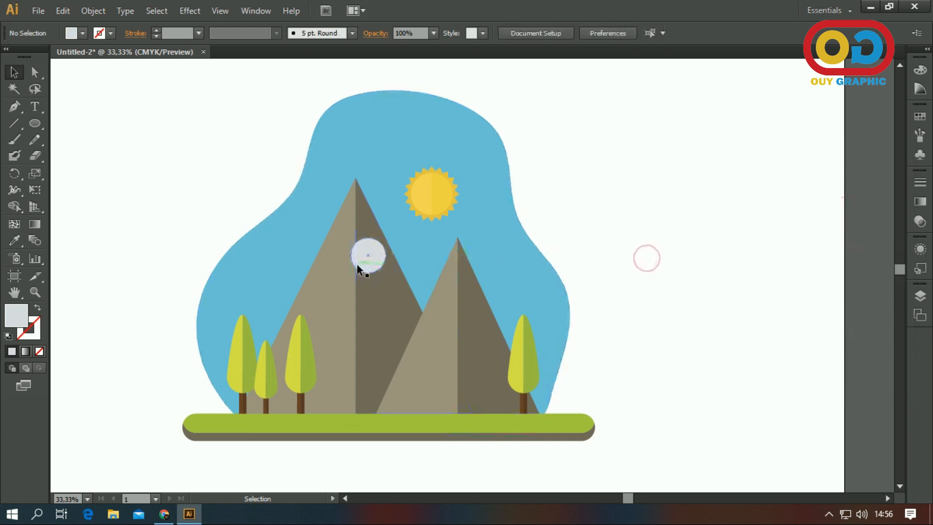
# Copy the grey circle, paste it in front, and place the copy, scaled down, overlapping the original's right edge
pyautogui.click(62, 11)
pyautogui.click(82, 77)
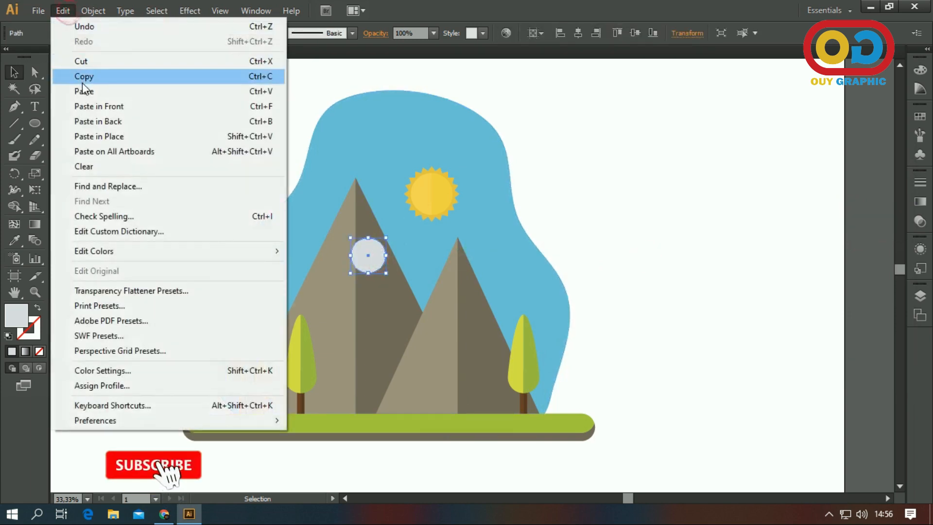
pyautogui.click(56, 13)
pyautogui.click(113, 88)
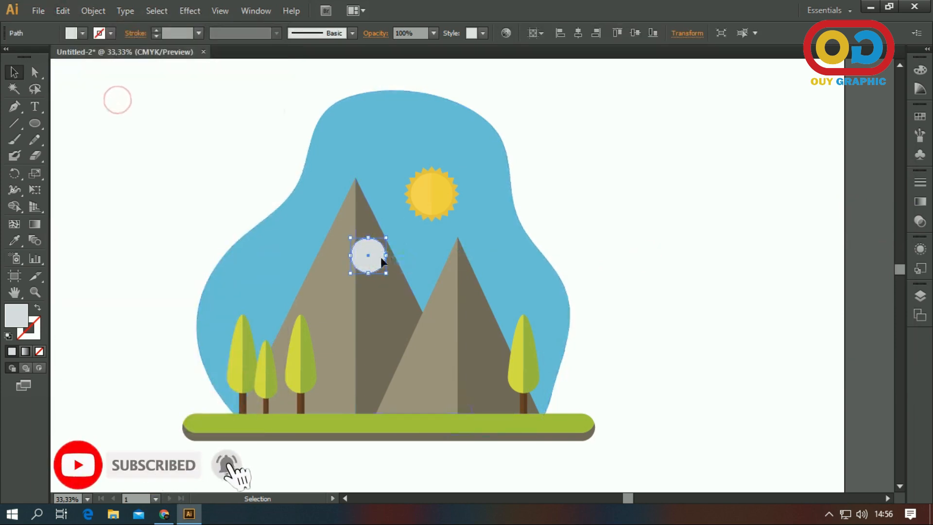
pyautogui.moveTo(375, 259)
pyautogui.mouseDown()
pyautogui.moveTo(397, 260)
pyautogui.moveTo(407, 238)
pyautogui.moveTo(390, 251)
pyautogui.mouseUp()
pyautogui.scroll(1, 399, 263)
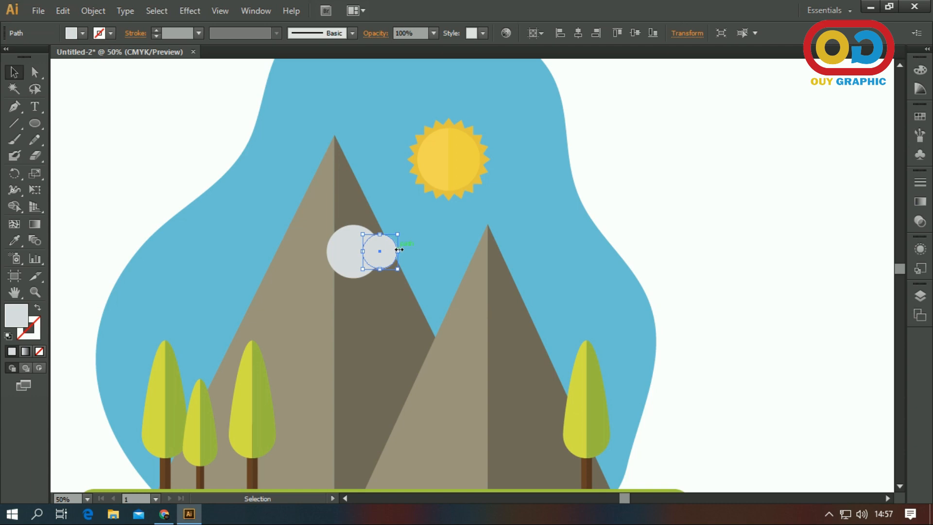
# Select both grey circles and merge them into one shape with the Shape Builder
pyautogui.keyDown('shift'); pyautogui.click(347, 241); pyautogui.keyUp('shift')
pyautogui.click(14, 206)
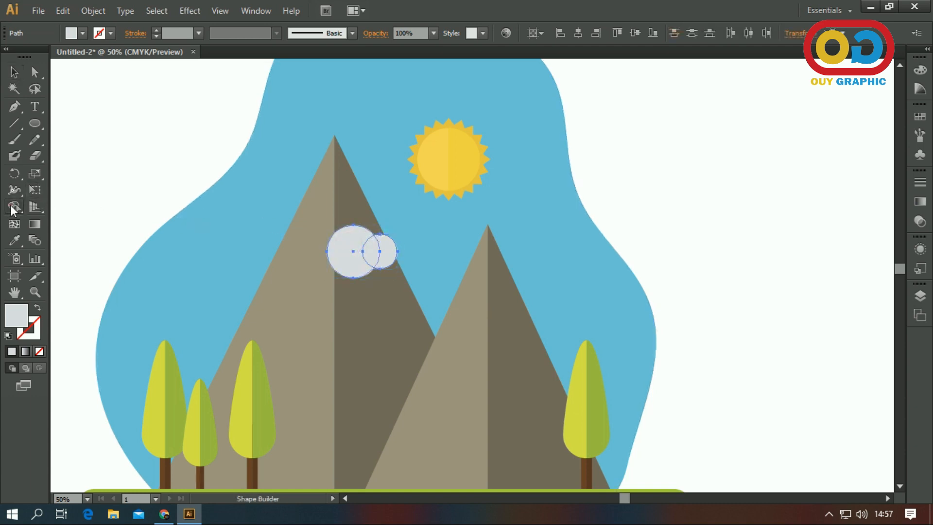
pyautogui.moveTo(392, 256); pyautogui.dragTo(318, 242)
# Draw a rectangle over the lower half of the merged circles and cut that area away with the Shape Builder, leaving a flat-bottomed cloud
pyautogui.moveTo(39, 122); pyautogui.dragTo(77, 123)
pyautogui.moveTo(310, 251); pyautogui.dragTo(411, 287)
pyautogui.click(14, 72)
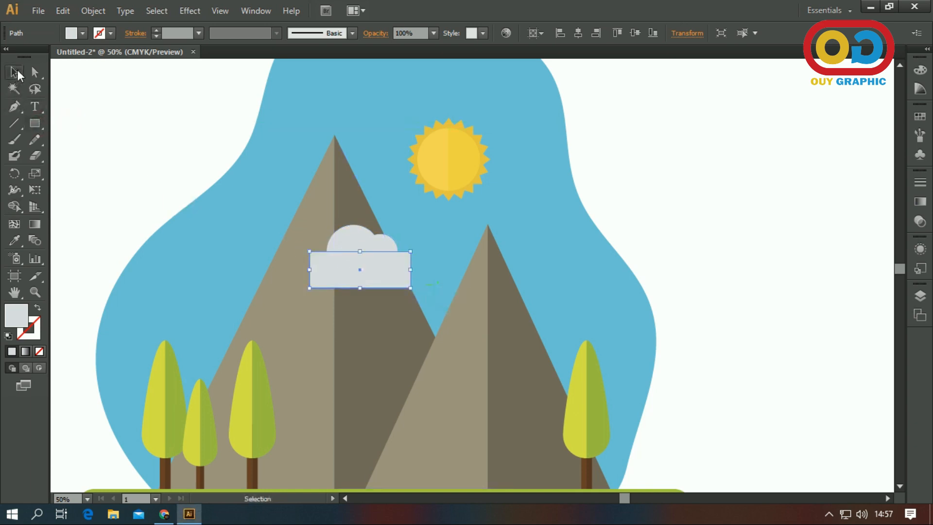
pyautogui.keyDown('shift'); pyautogui.click(352, 238); pyautogui.keyUp('shift')
pyautogui.hotkey('shift', 'm')
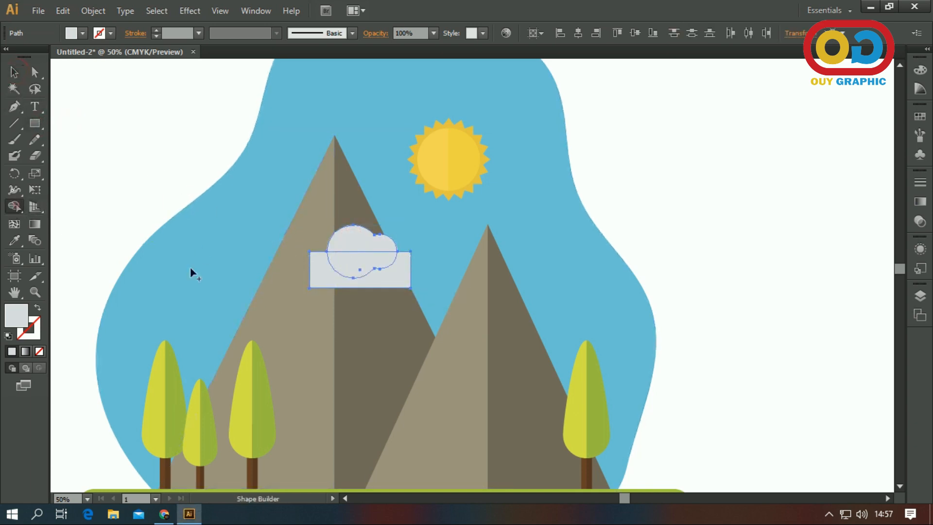
pyautogui.moveTo(404, 274); pyautogui.dragTo(313, 272)
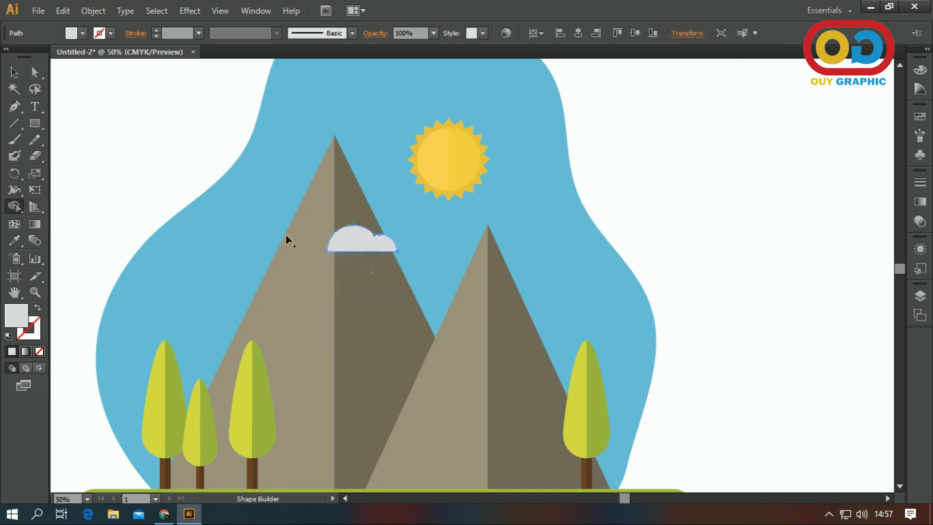
pyautogui.click(15, 72)
pyautogui.click(155, 129)
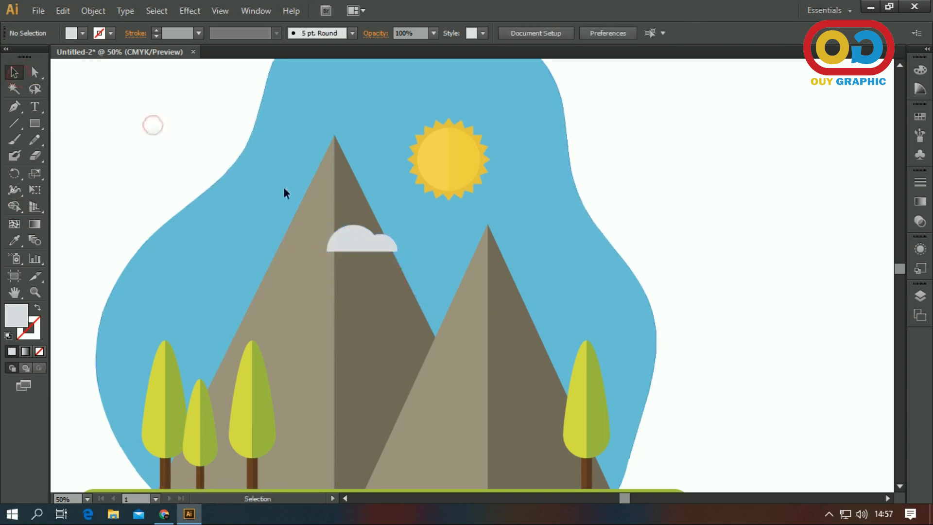
# Copy the cloud, paste it in front, and shift the copy slightly to the right along the same baseline
pyautogui.click(358, 243)
pyautogui.click(71, 11)
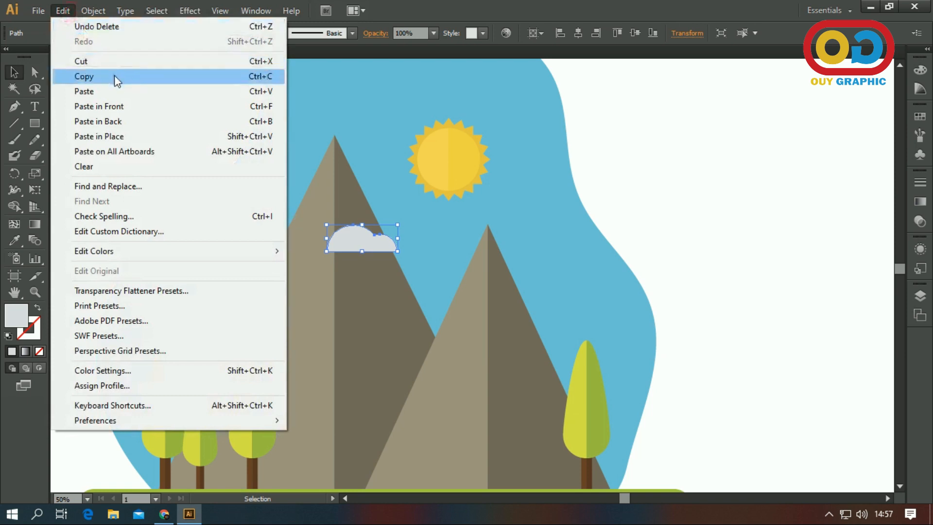
pyautogui.click(115, 75)
pyautogui.click(63, 11)
pyautogui.click(137, 104)
pyautogui.moveTo(360, 237); pyautogui.dragTo(377, 241)
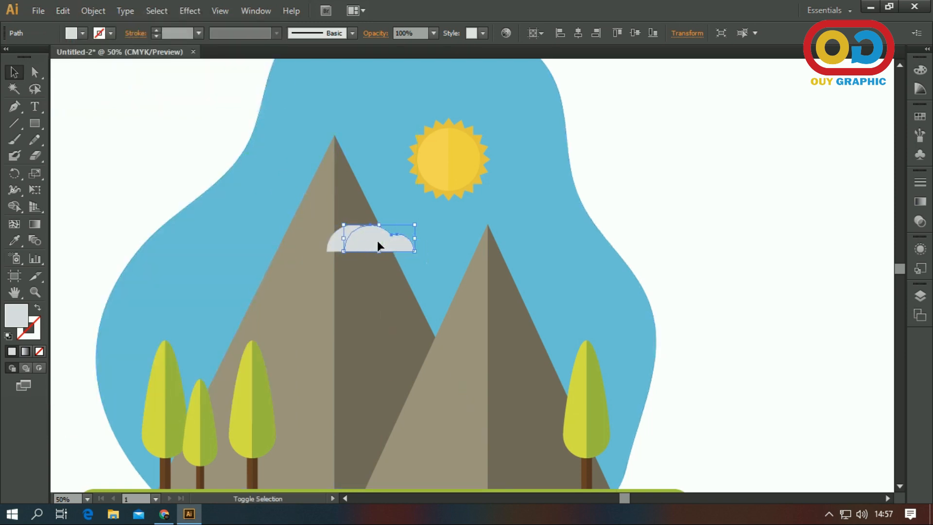
# Split off the cloud's left section with the Shape Builder and delete the offset copy's leftover piece
pyautogui.keyDown('shift'); pyautogui.click(335, 246); pyautogui.keyUp('shift')
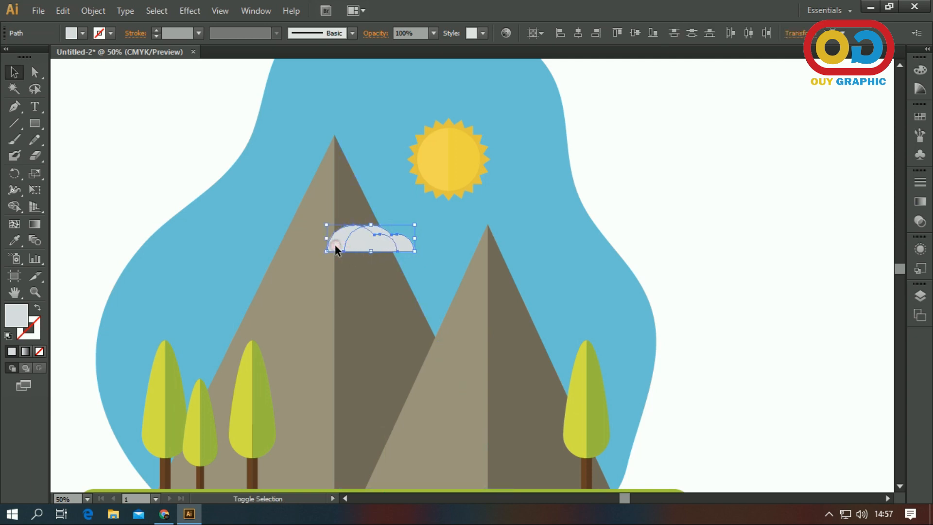
pyautogui.click(13, 207)
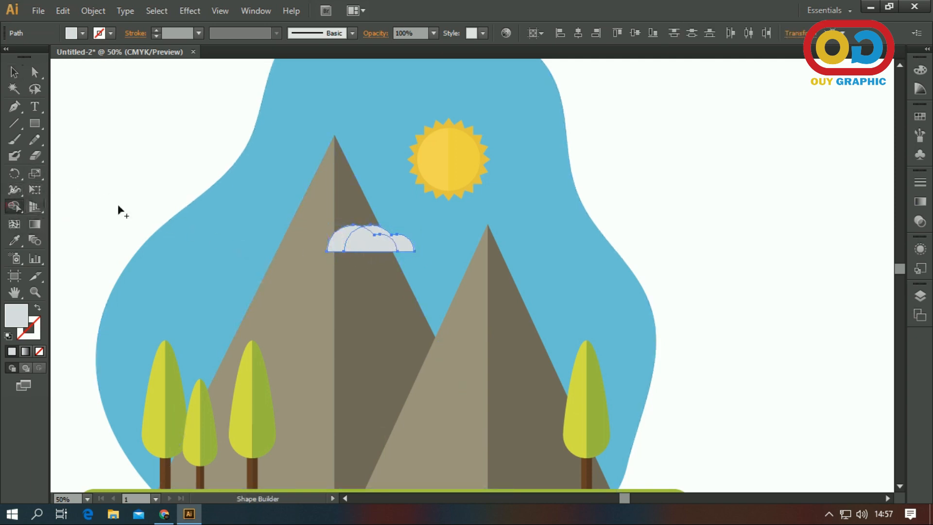
pyautogui.click(340, 240)
pyautogui.click(15, 77)
pyautogui.click(111, 138)
pyautogui.click(409, 249)
pyautogui.press('Delete')
# Fill the cloud's left section with the darker grey #cccccc
pyautogui.click(341, 236)
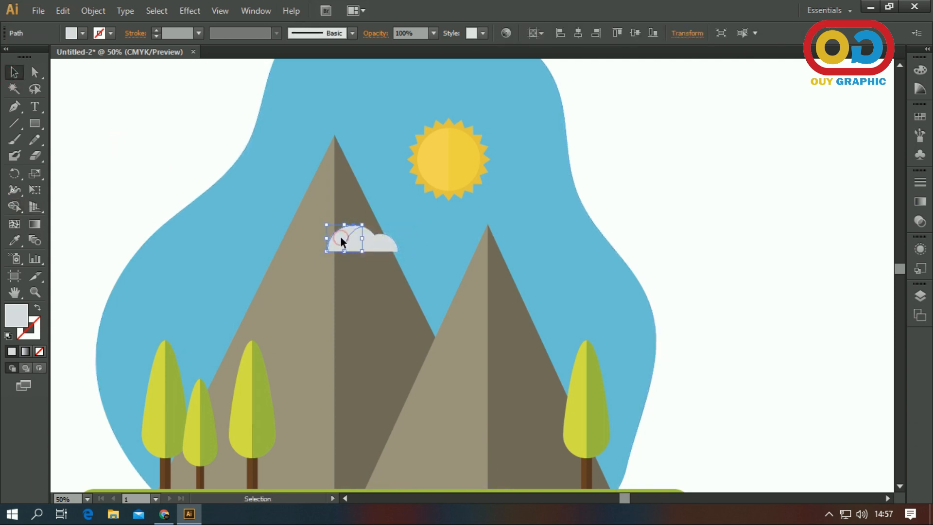
pyautogui.doubleClick(17, 316)
pyautogui.click(550, 234)
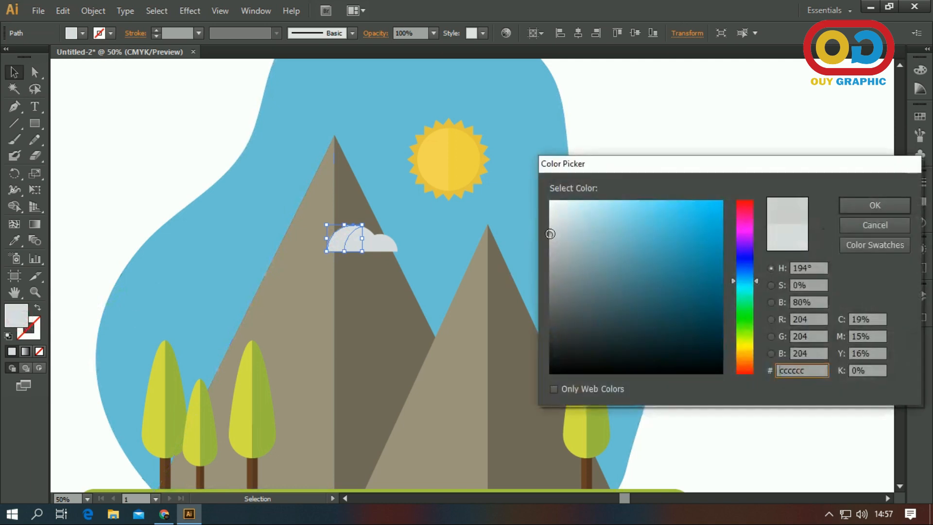
pyautogui.click(864, 209)
pyautogui.click(691, 249)
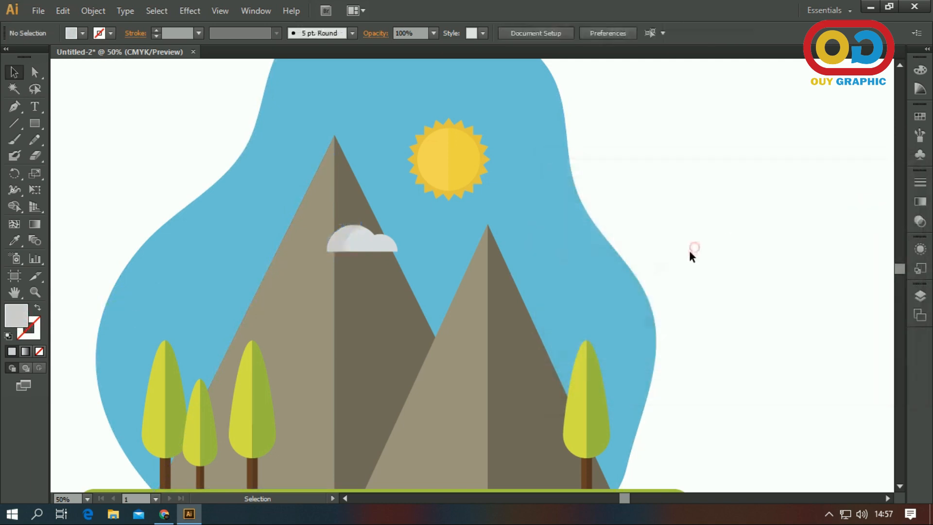
# Group the cloud's two parts and place the cloud, slightly enlarged, over the taller mountain's left slope
pyautogui.click(339, 235)
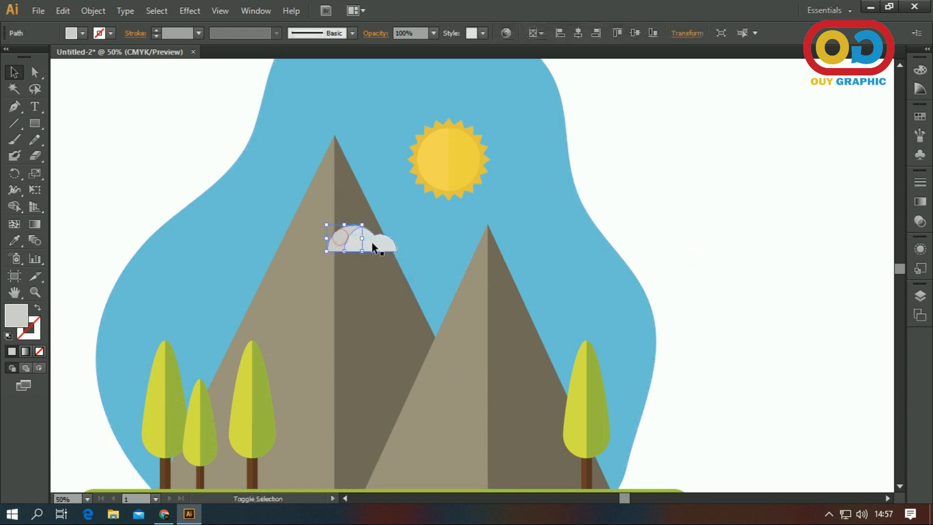
pyautogui.keyDown('shift'); pyautogui.click(372, 243); pyautogui.keyUp('shift')
pyautogui.click(95, 11)
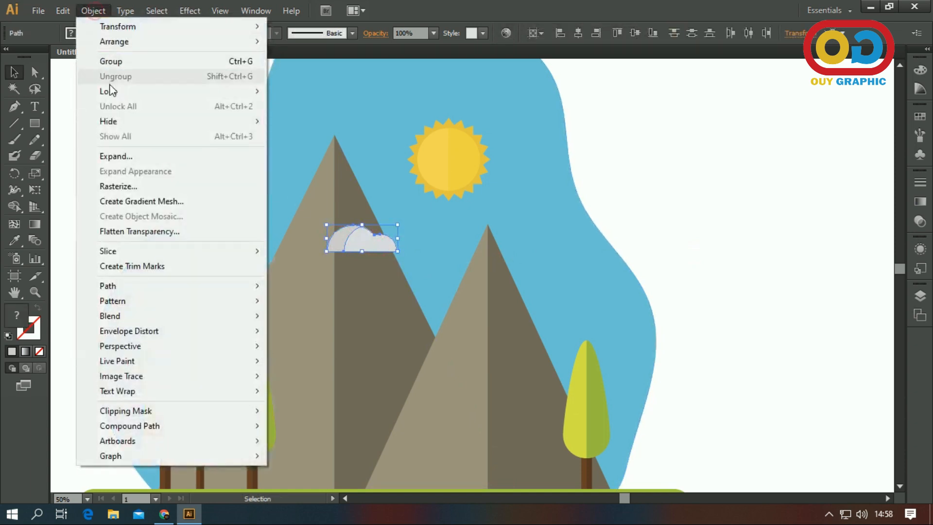
pyautogui.click(115, 60)
pyautogui.moveTo(391, 245); pyautogui.dragTo(303, 233)
pyautogui.moveTo(292, 234); pyautogui.dragTo(294, 212)
# Duplicate the cloud in front and place the copy, scaled down, over the smaller mountain's right slope
pyautogui.click(63, 11)
pyautogui.click(84, 76)
pyautogui.click(64, 10)
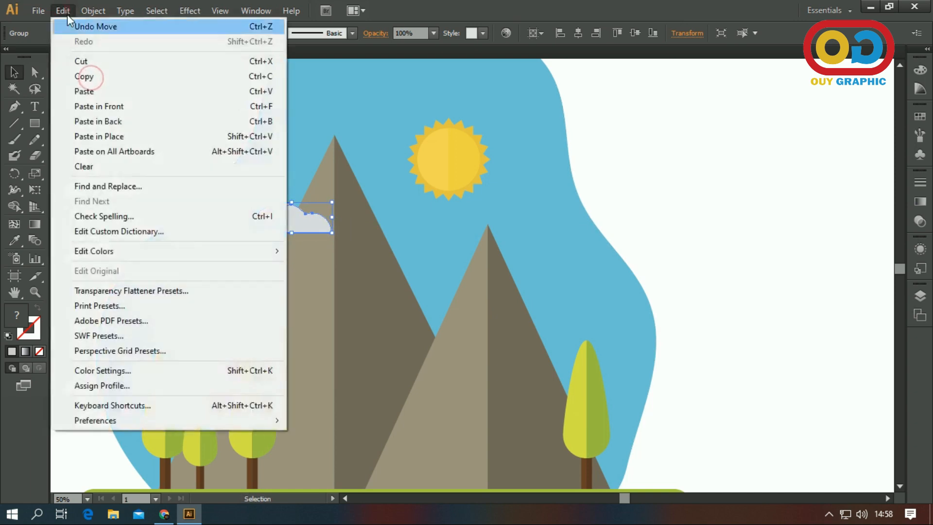
pyautogui.click(124, 106)
pyautogui.moveTo(304, 217); pyautogui.dragTo(563, 314)
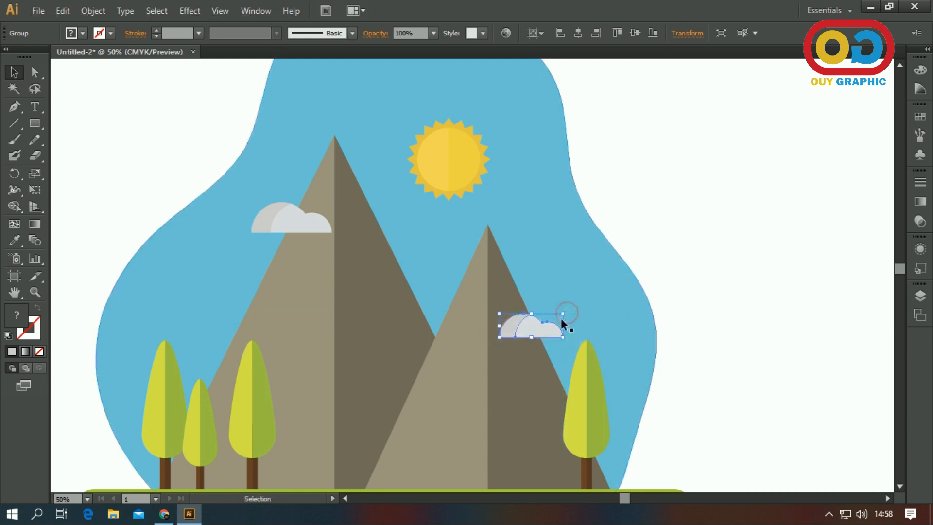
pyautogui.click(673, 308)
# Duplicate the cloud on the smaller mountain and place the copy, scaled down further, over the taller mountain's right slope
pyautogui.click(529, 319)
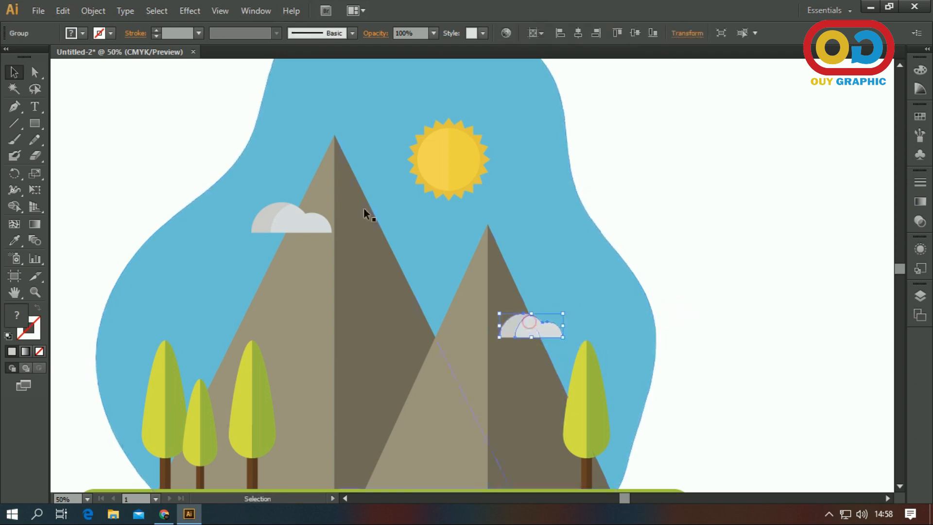
pyautogui.click(67, 12)
pyautogui.click(104, 77)
pyautogui.click(64, 11)
pyautogui.click(116, 103)
pyautogui.moveTo(553, 331); pyautogui.dragTo(423, 265)
pyautogui.click(702, 204)
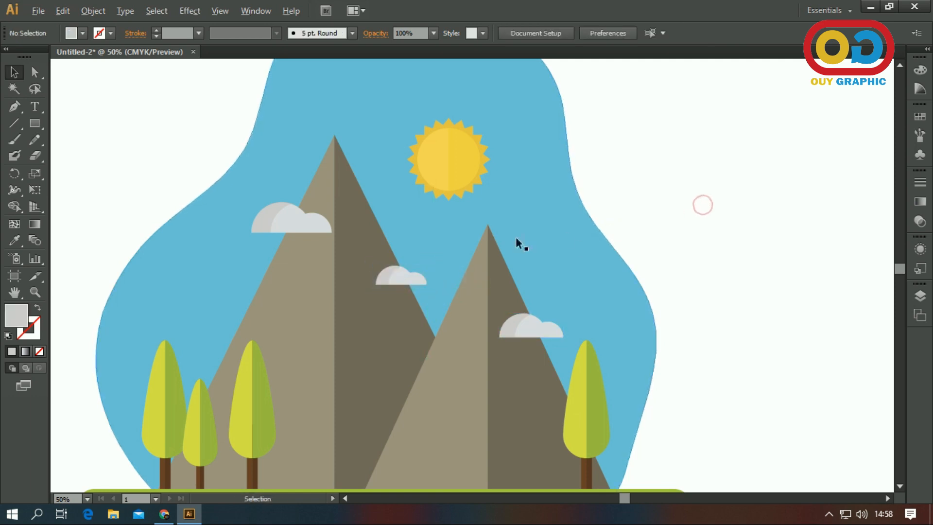
pyautogui.scroll(-2, 516, 238)
pyautogui.scroll(1, 529, 241)
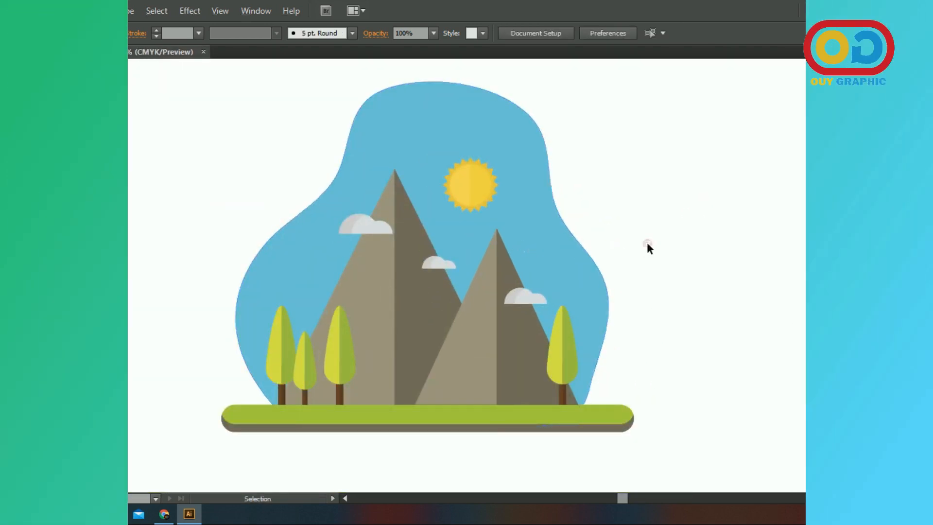